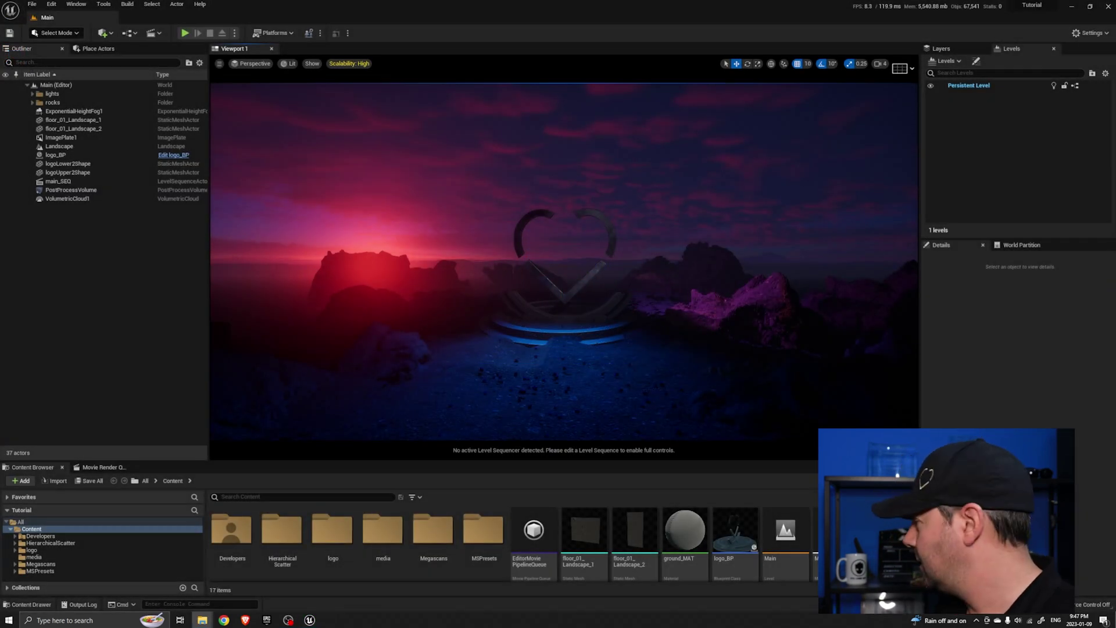
Open the Windows platform page of the Project Settings to reach the Splash image settings.
key("alt+Tab")
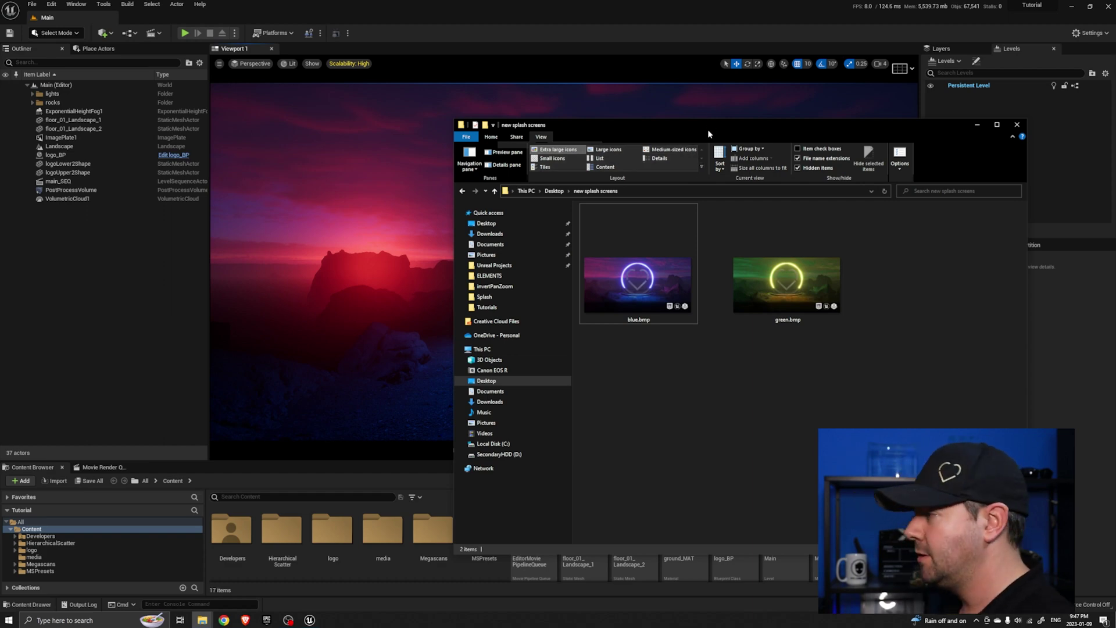
left_click_drag(706, 129, 1115, 233)
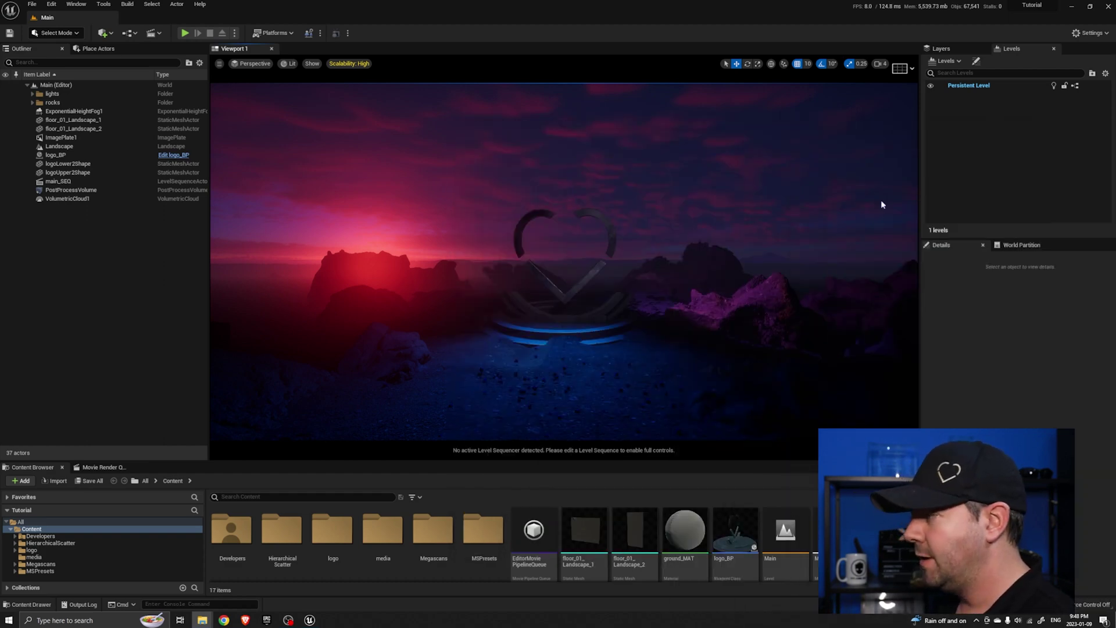
left_click(1090, 32)
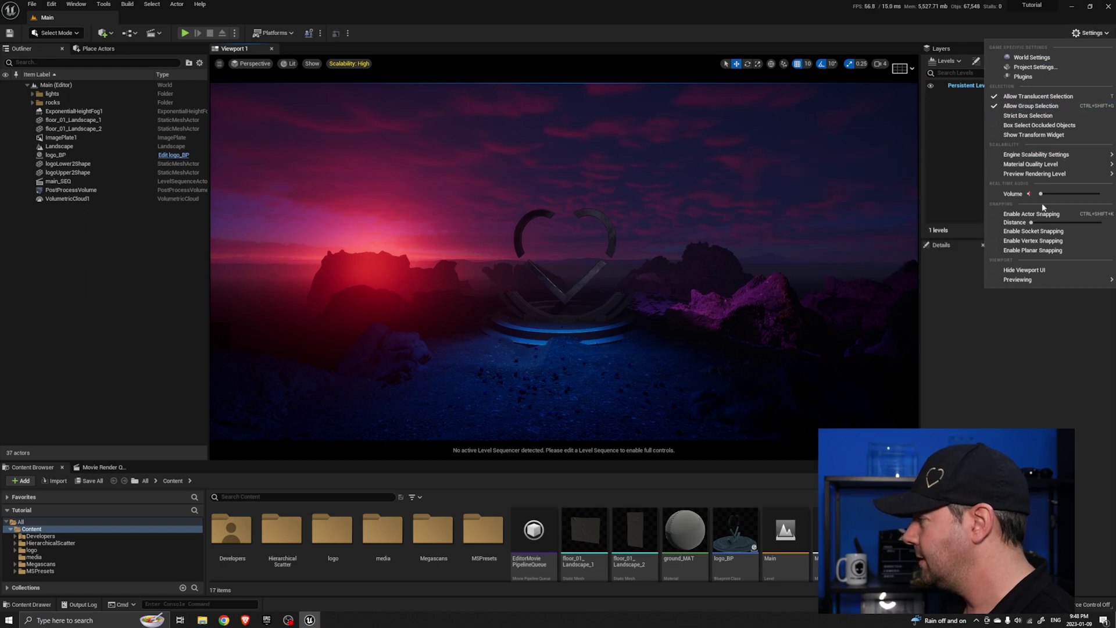
left_click(1025, 77)
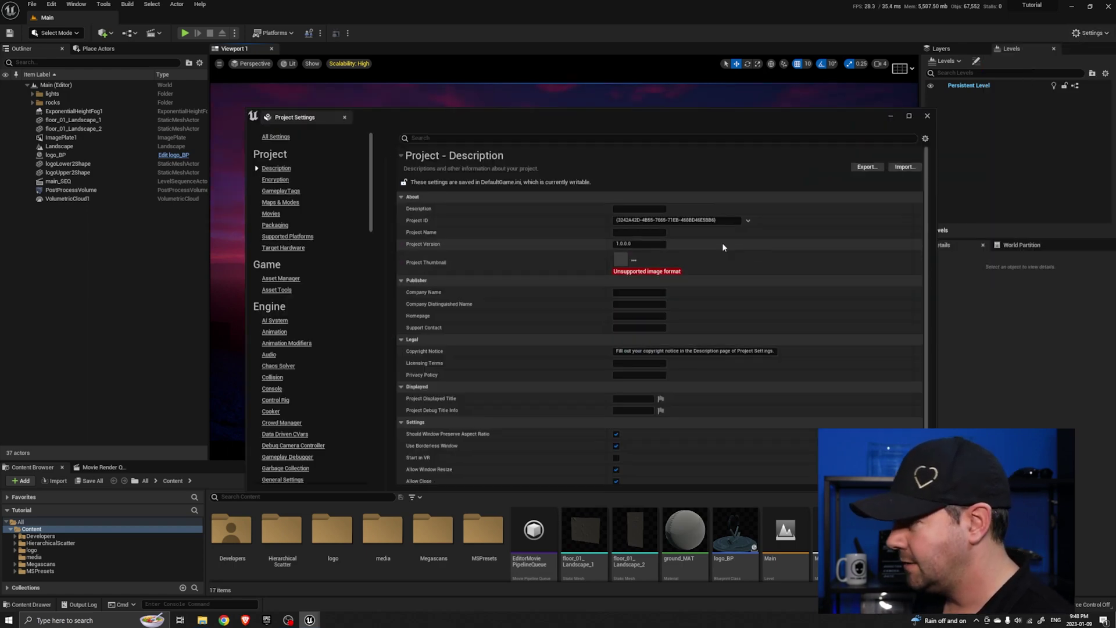
left_click_drag(373, 180, 375, 327)
scroll(374, 323, "down", 1)
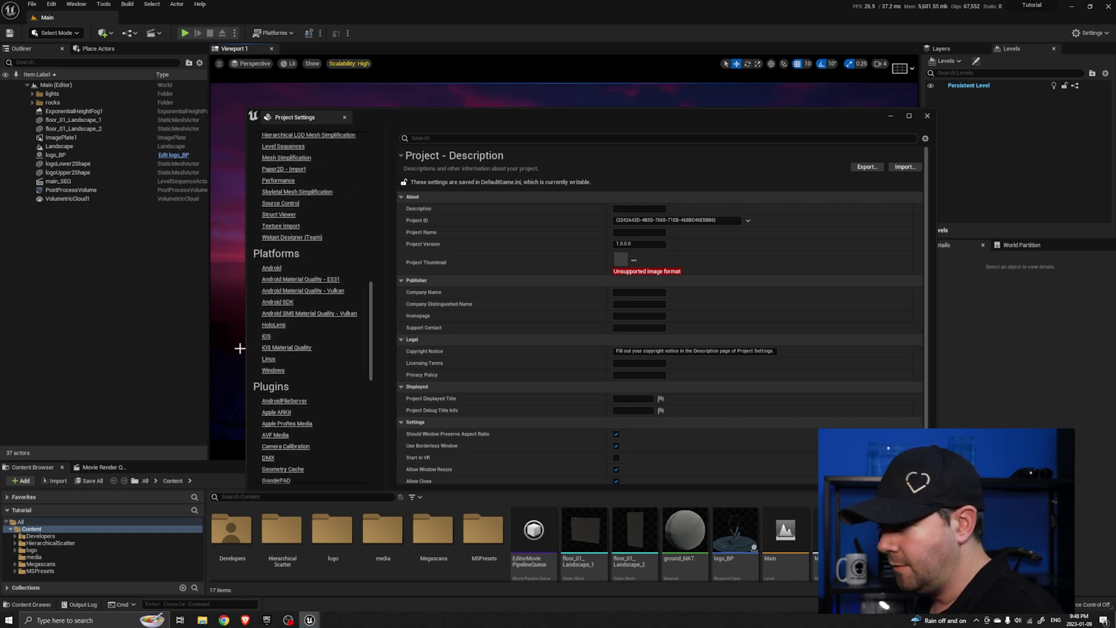
left_click(273, 370)
scroll(538, 389, "down", 2)
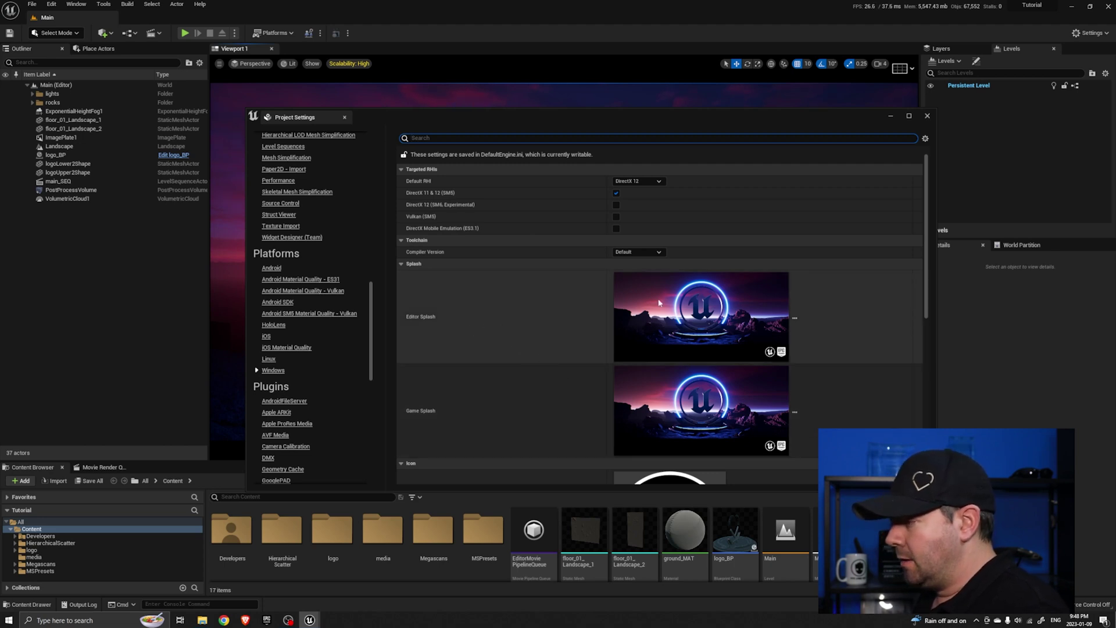
Set both the Editor Splash and the Game Splash to blue.bmp from the Desktop's new splash screens folder.
left_click(795, 317)
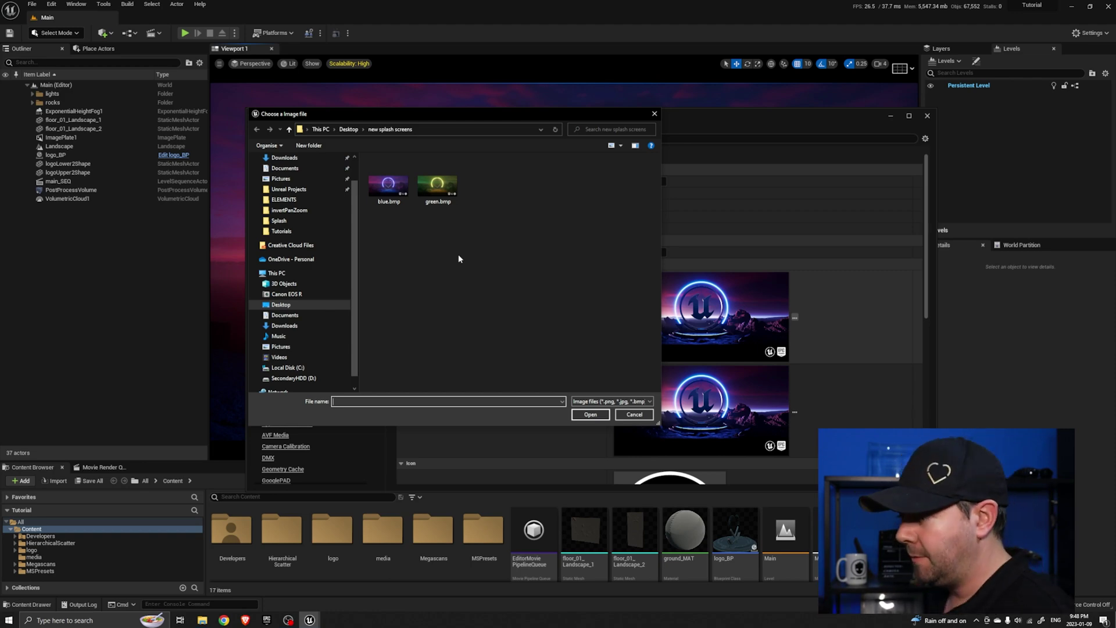
left_click(394, 194)
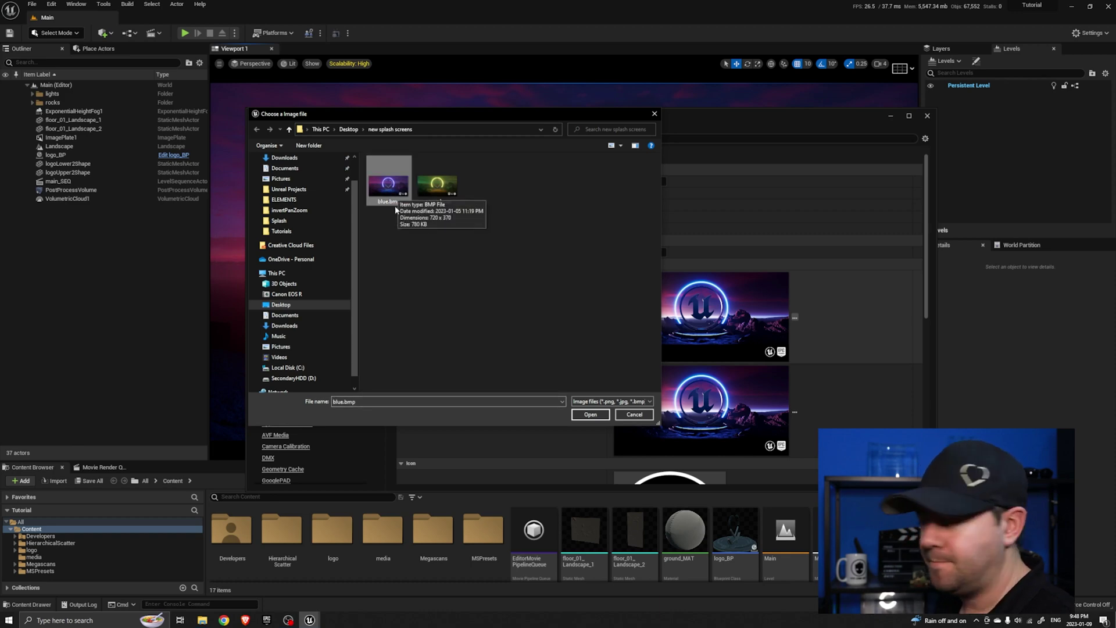
double_click(399, 196)
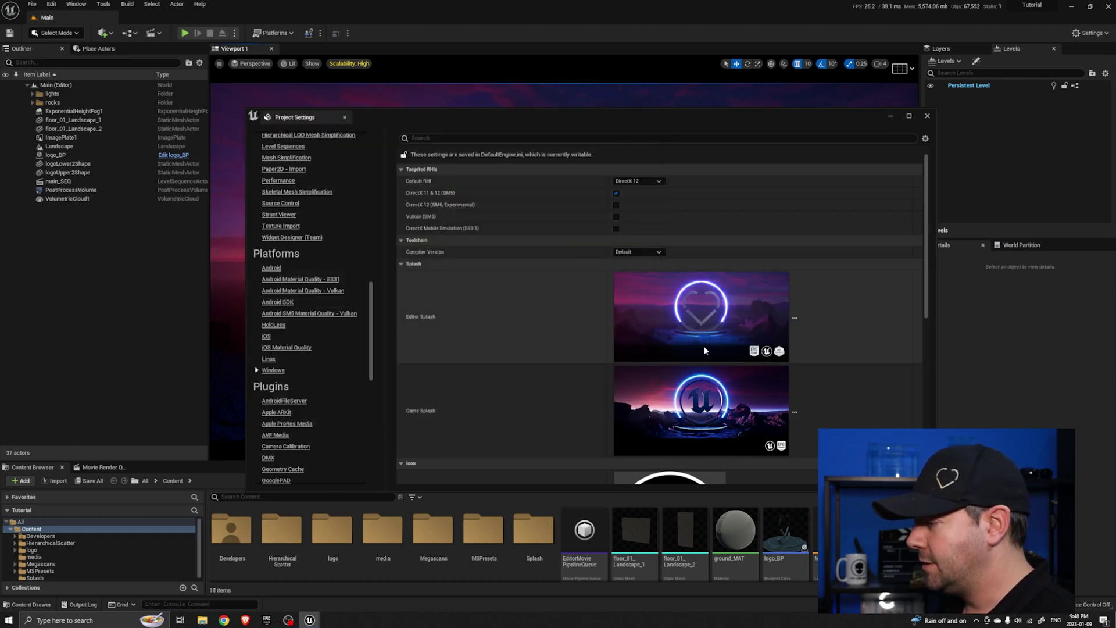
left_click(794, 412)
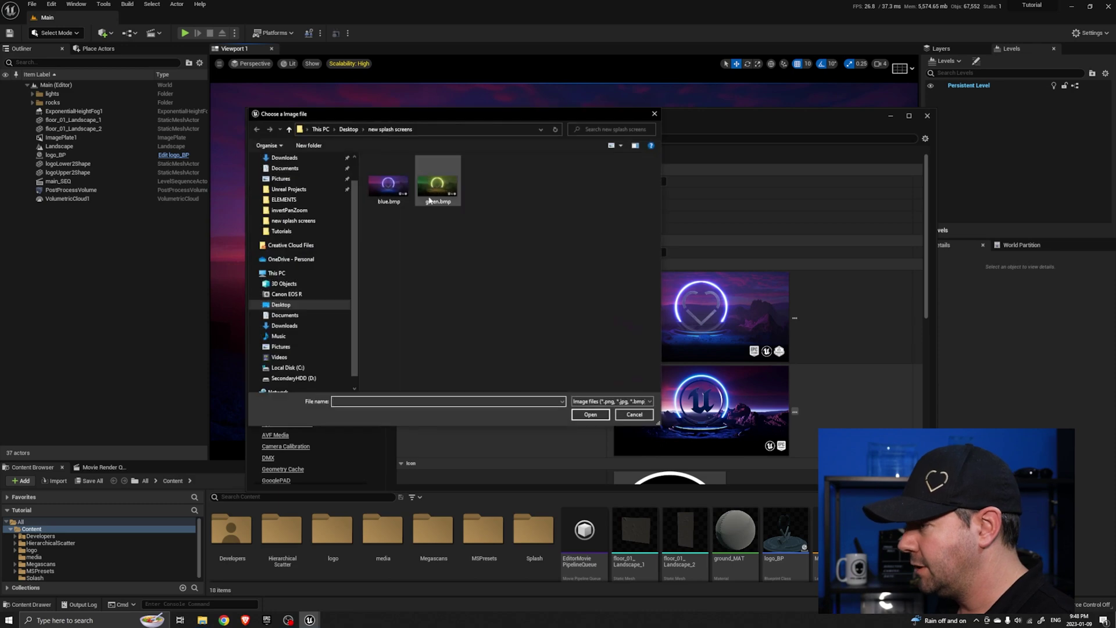
double_click(389, 192)
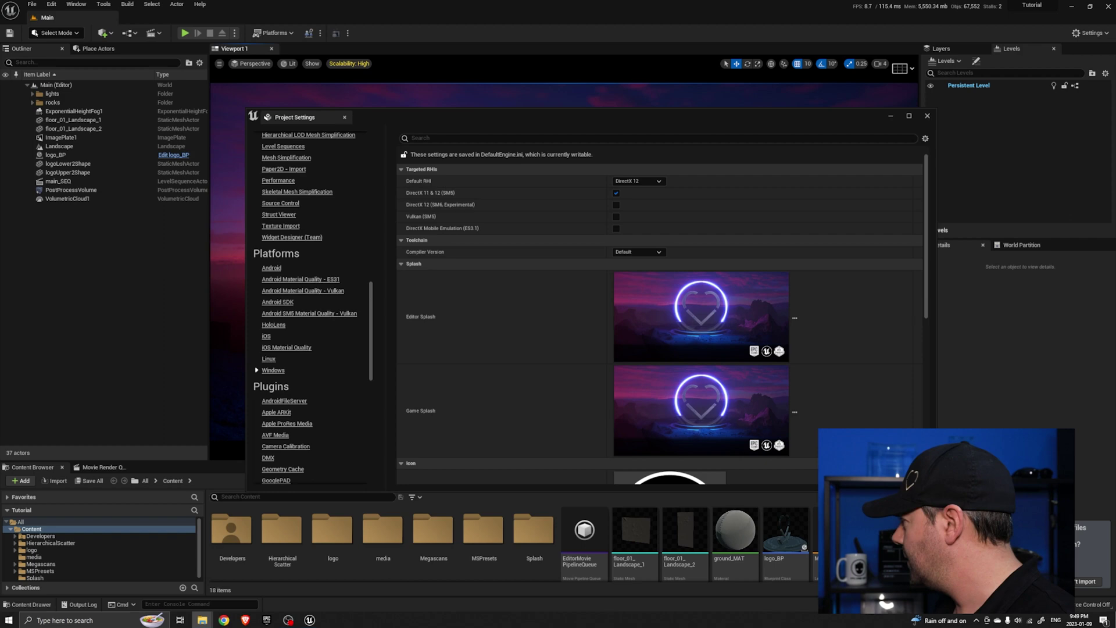
In File Explorer, open the Tutorial project's Content\Splash folder and examine the splash image files stored there.
key("alt+Tab")
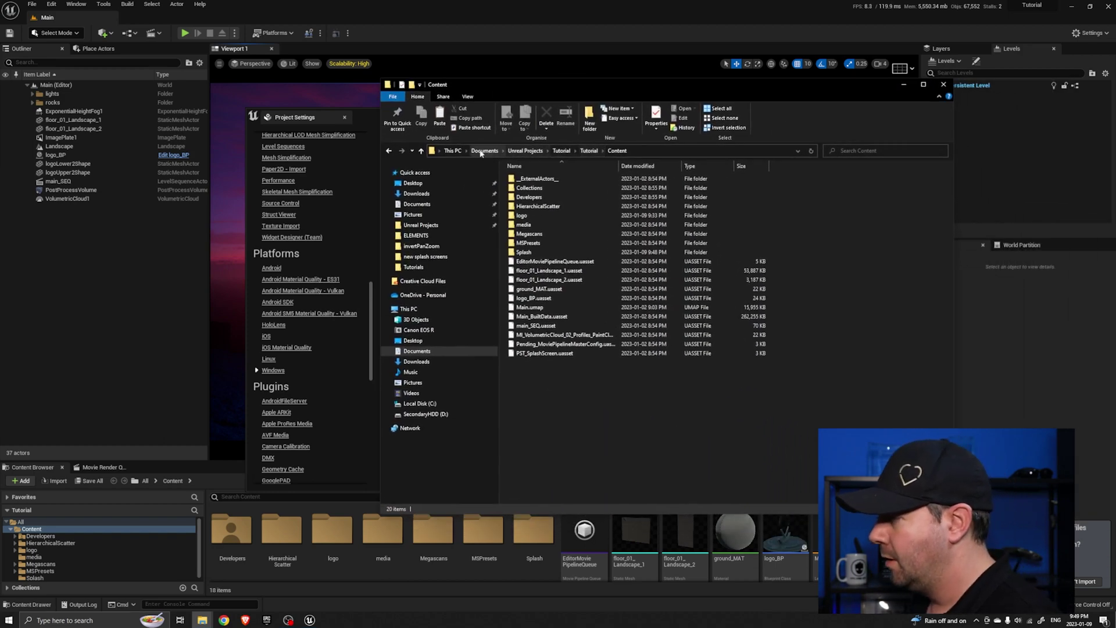
left_click(563, 151)
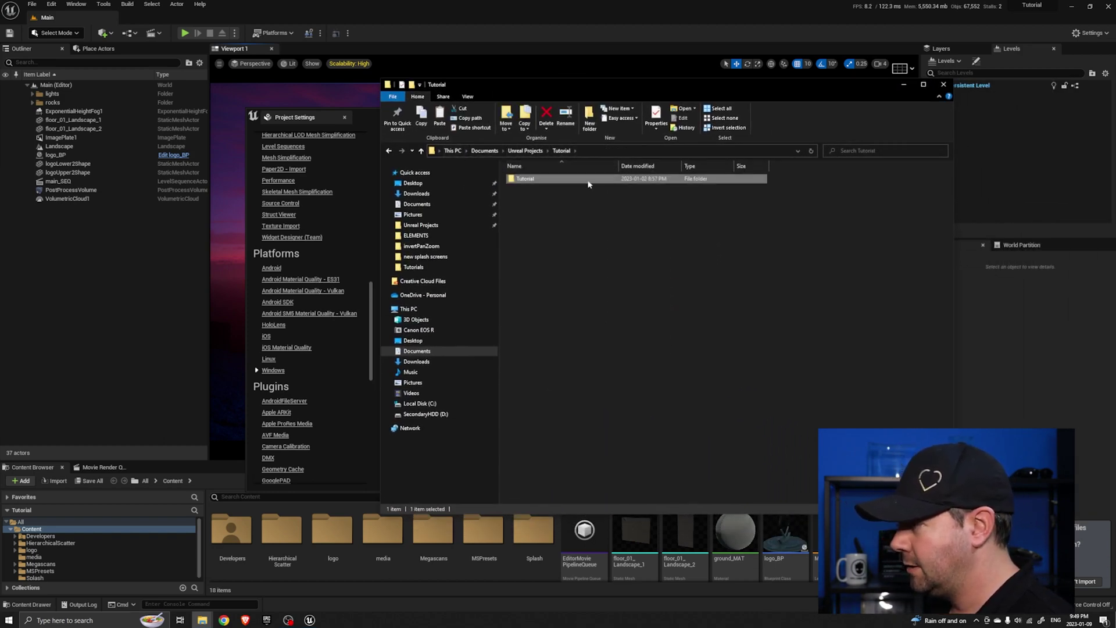
double_click(537, 181)
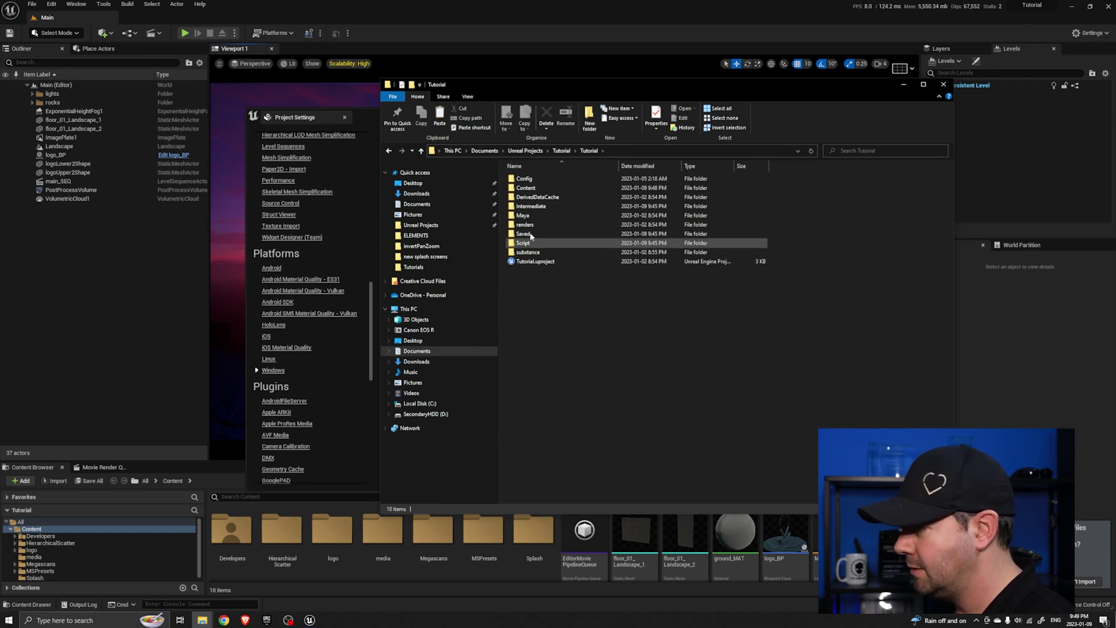
double_click(536, 189)
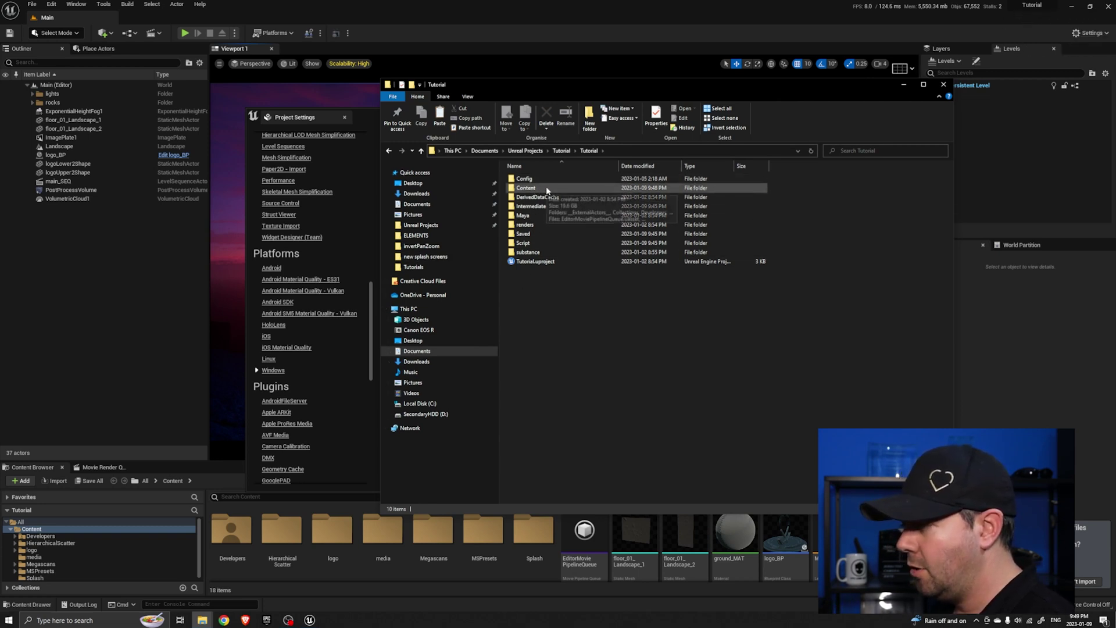
left_click(563, 255)
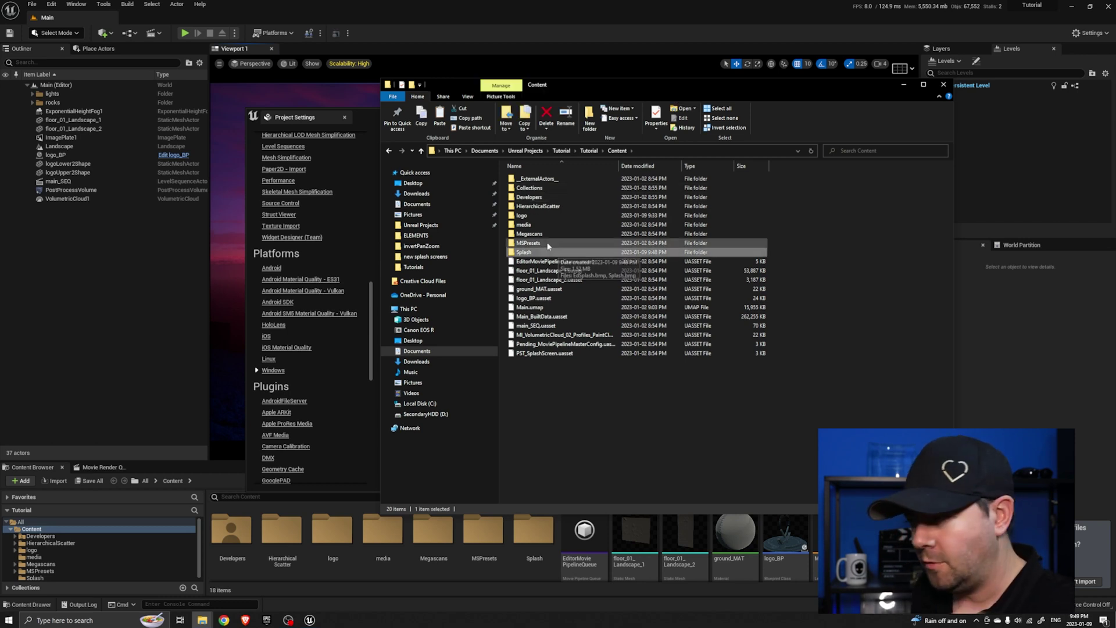
double_click(545, 253)
left_click(578, 200)
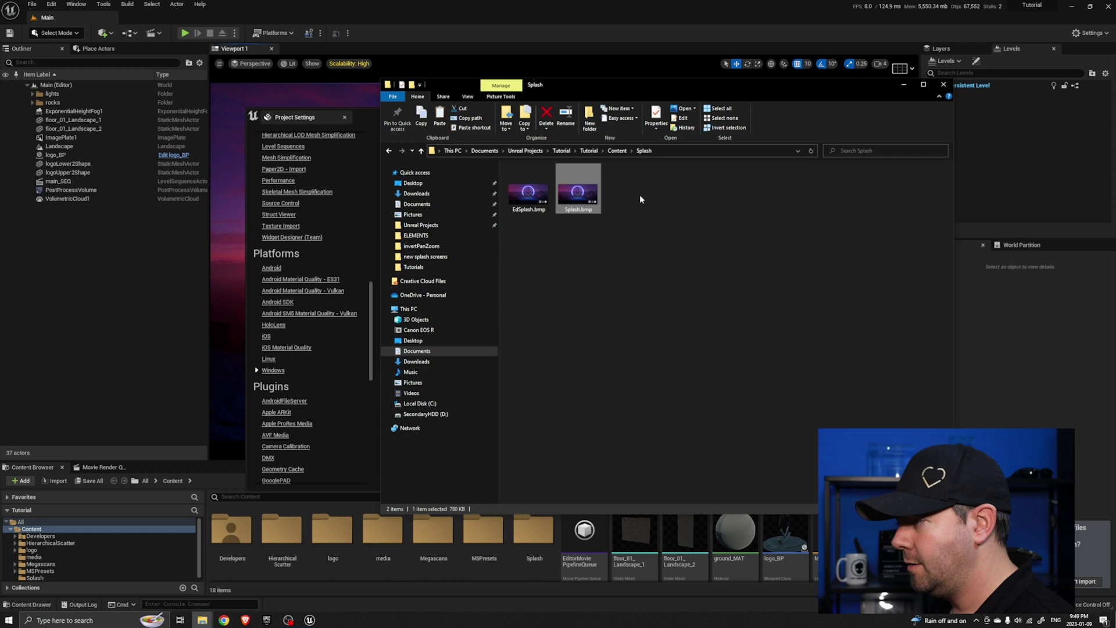
left_click_drag(380, 80, 291, 53)
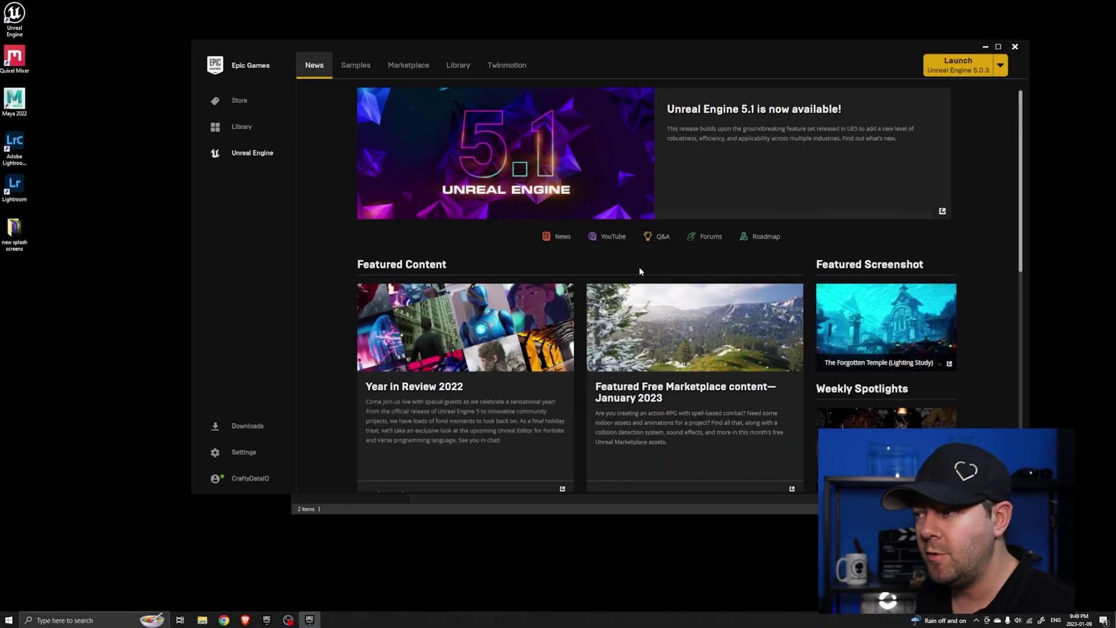
Launch Unreal Engine 5.0.3 from the Epic Games library, allowing MegascansPlugin to load, and create a Blank Film / Video & Live Events project named MyProject.
left_click(456, 67)
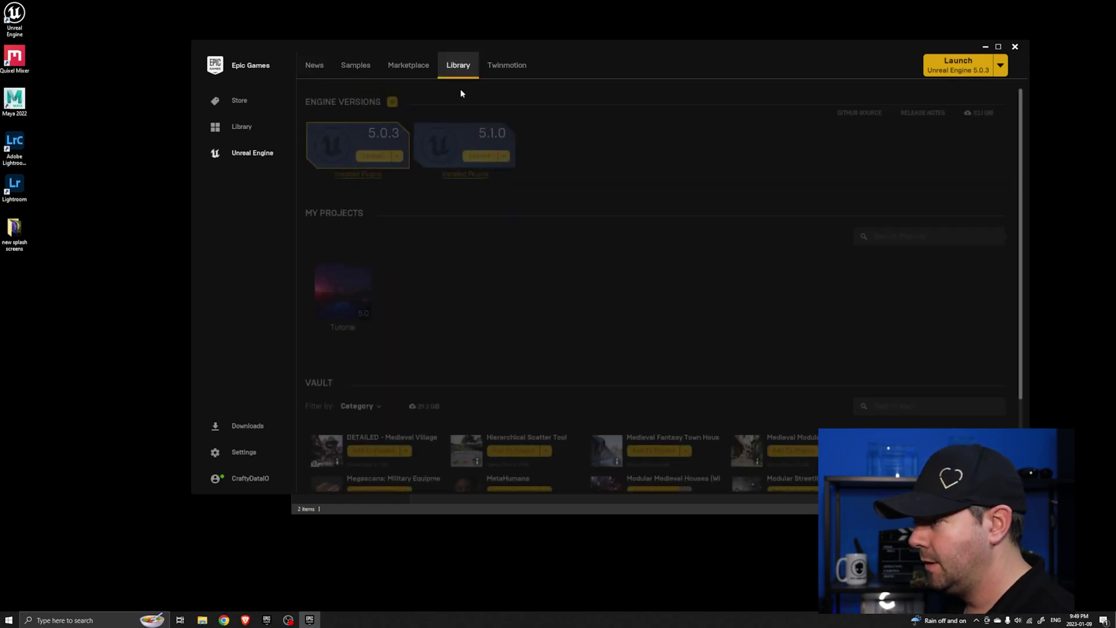
left_click(374, 156)
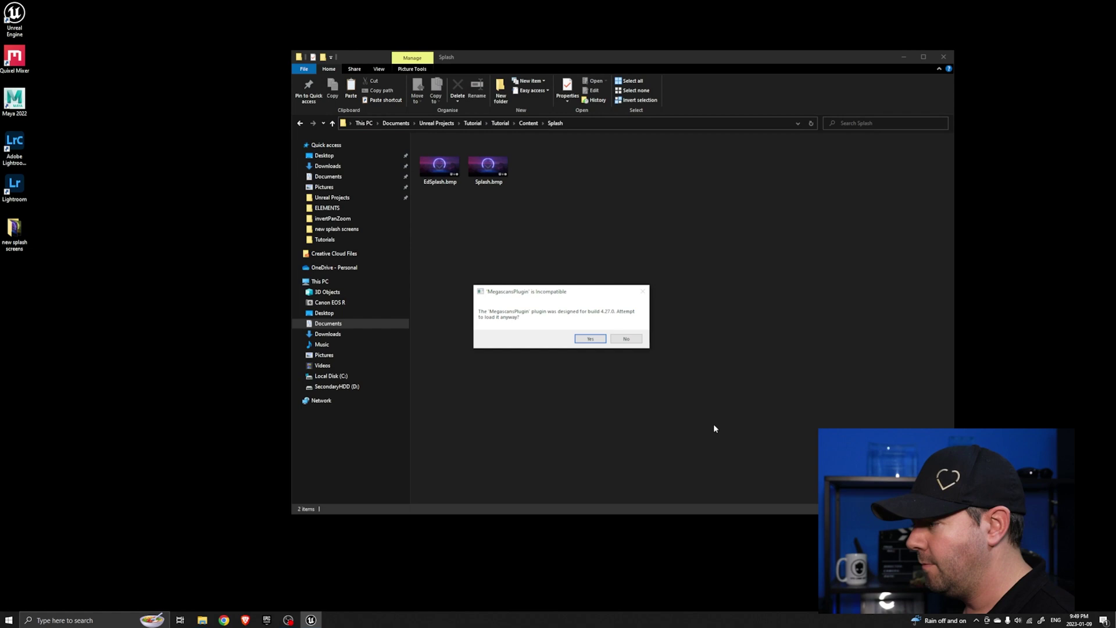
left_click(591, 339)
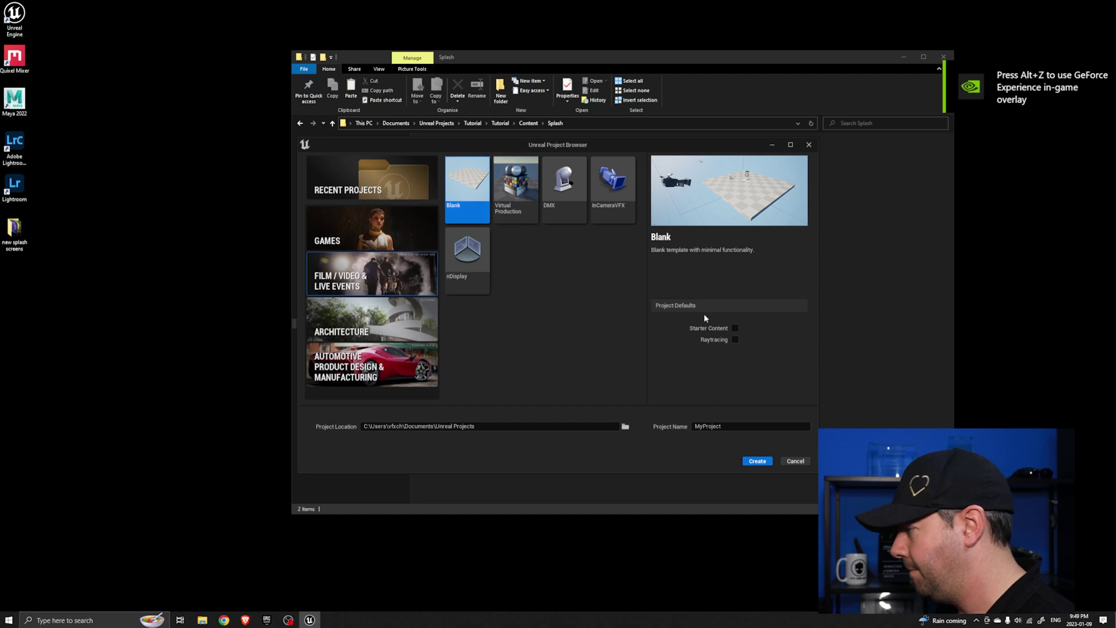
left_click(760, 463)
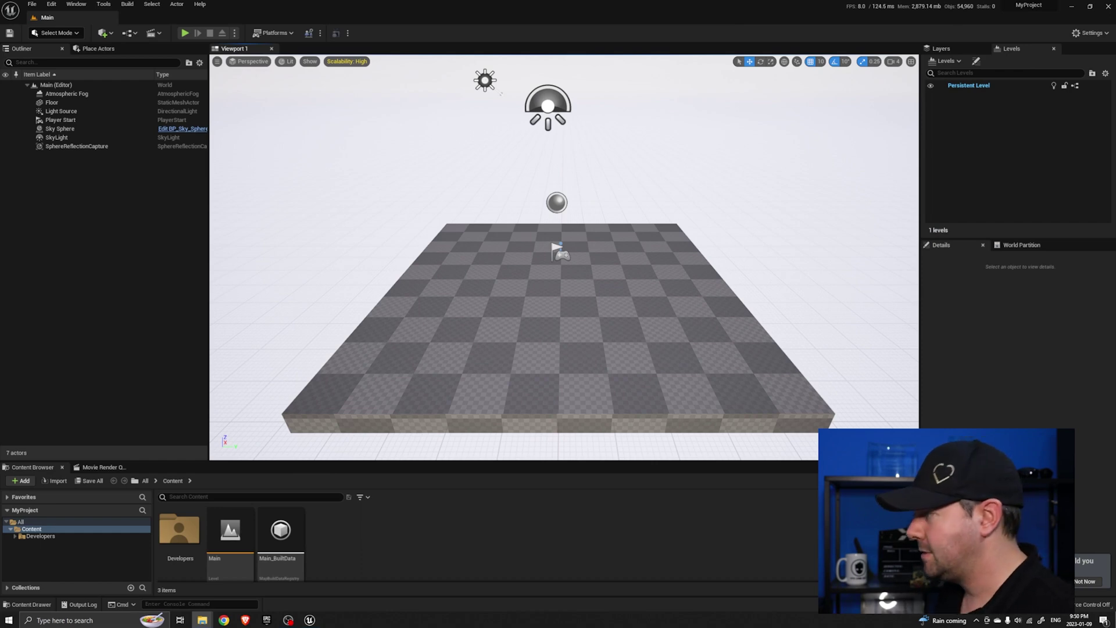
In File Explorer, open the Content folder of MyProject under Unreal Projects and check which folders it contains.
left_click_drag(1115, 85, 706, 85)
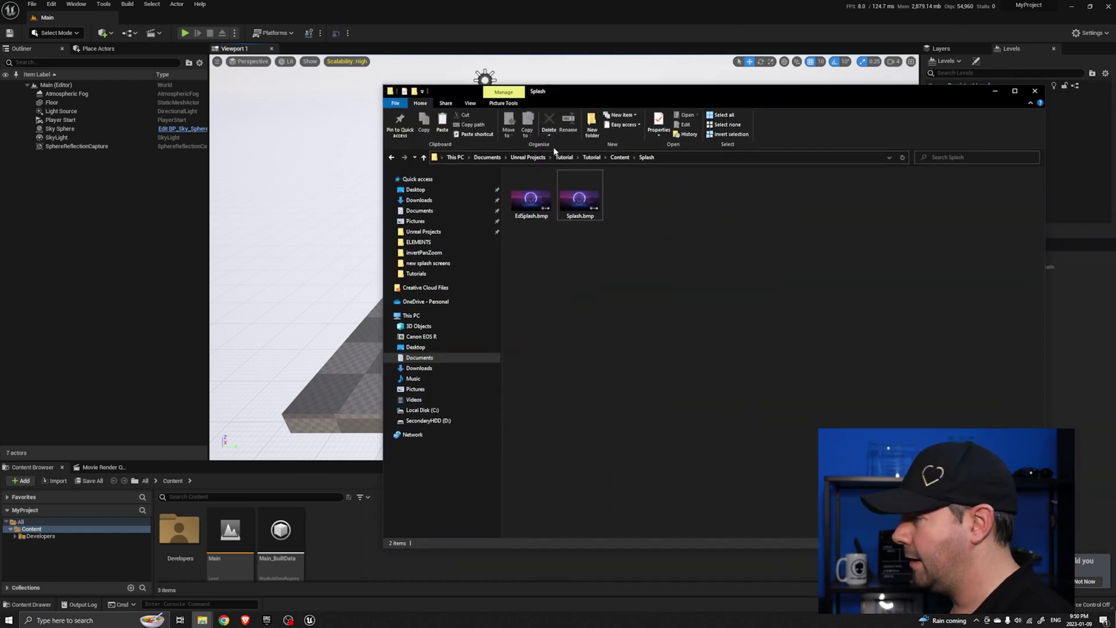
left_click(529, 156)
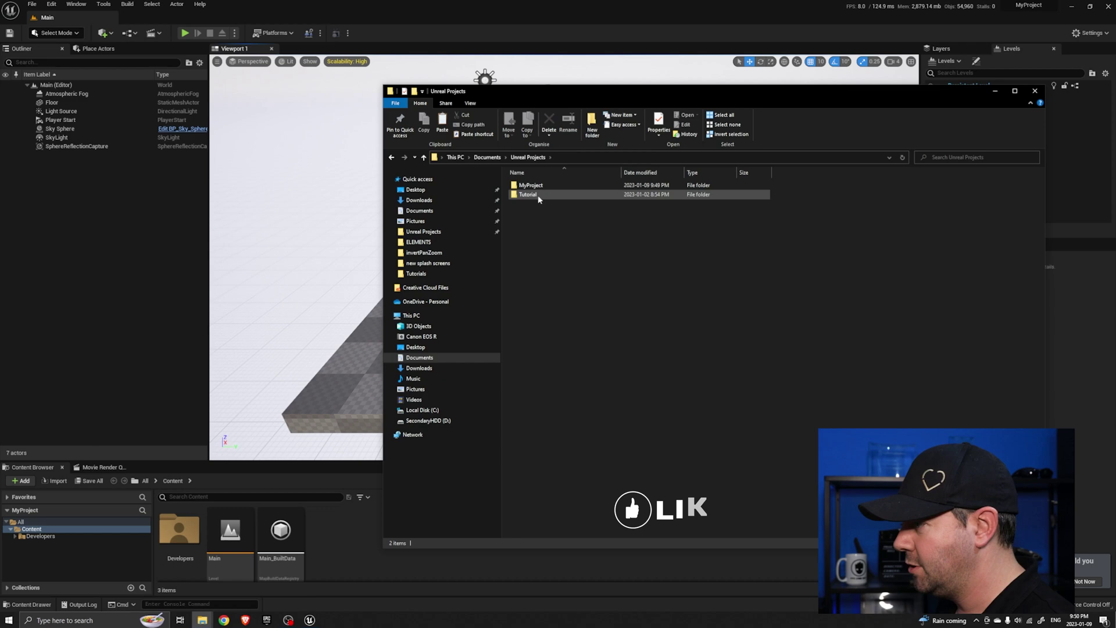
left_click(542, 185)
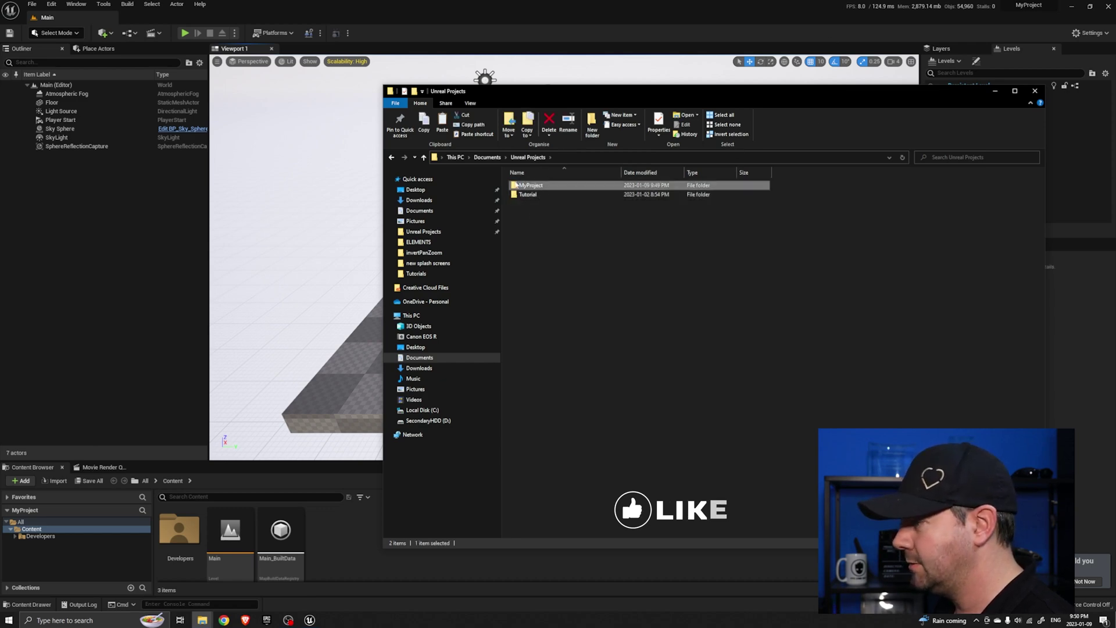
double_click(516, 185)
double_click(531, 194)
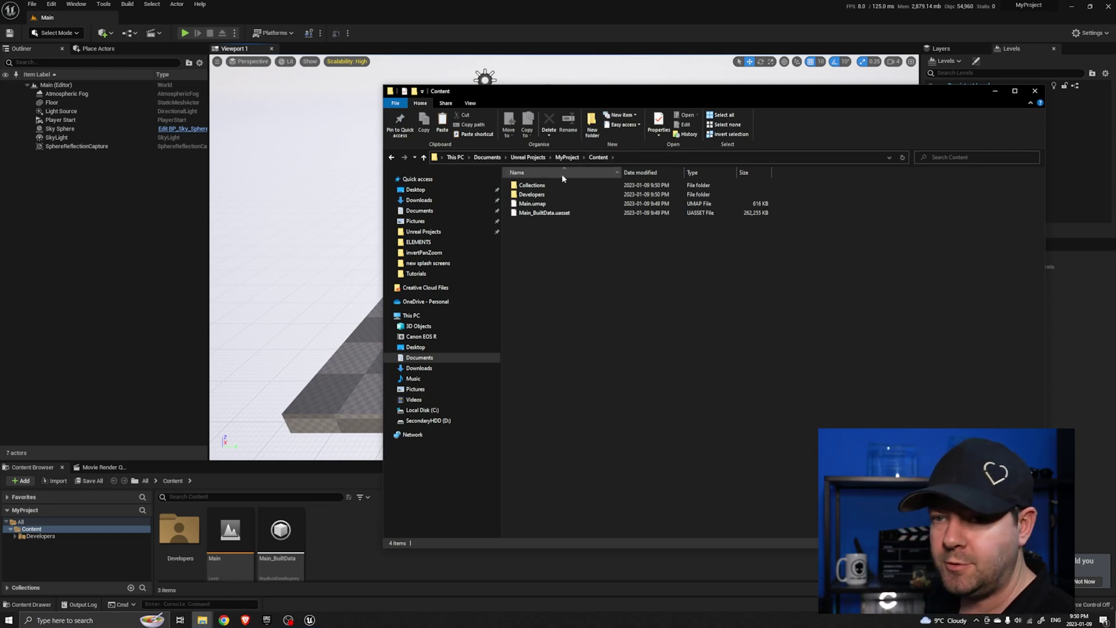
Copy the Splash folder from the Tutorial project's Content folder.
left_click(528, 157)
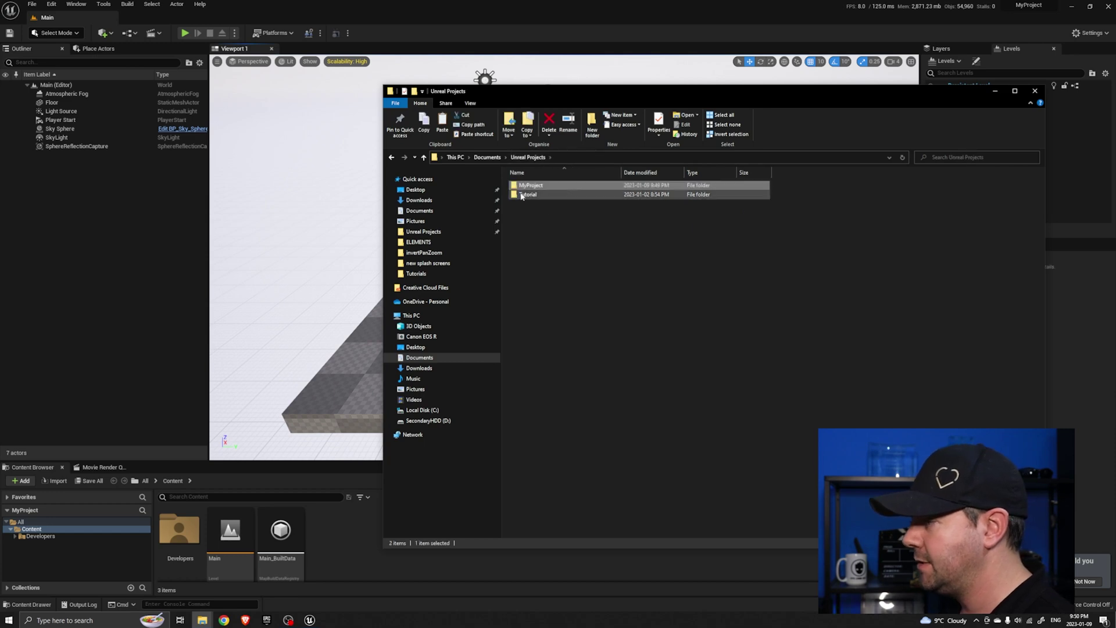
double_click(521, 194)
double_click(523, 185)
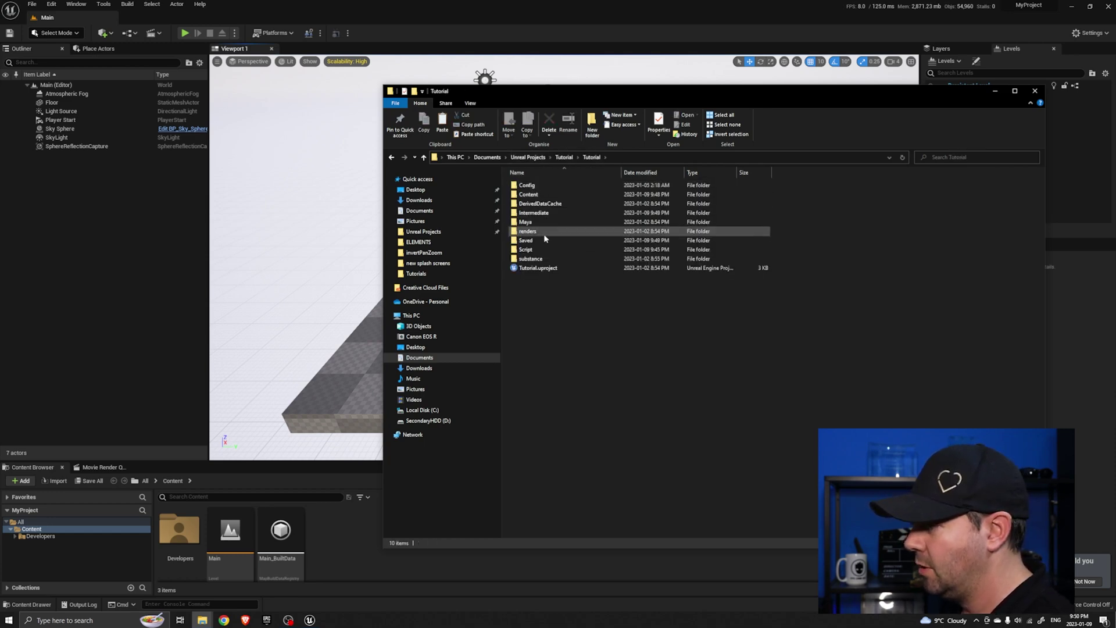
double_click(528, 194)
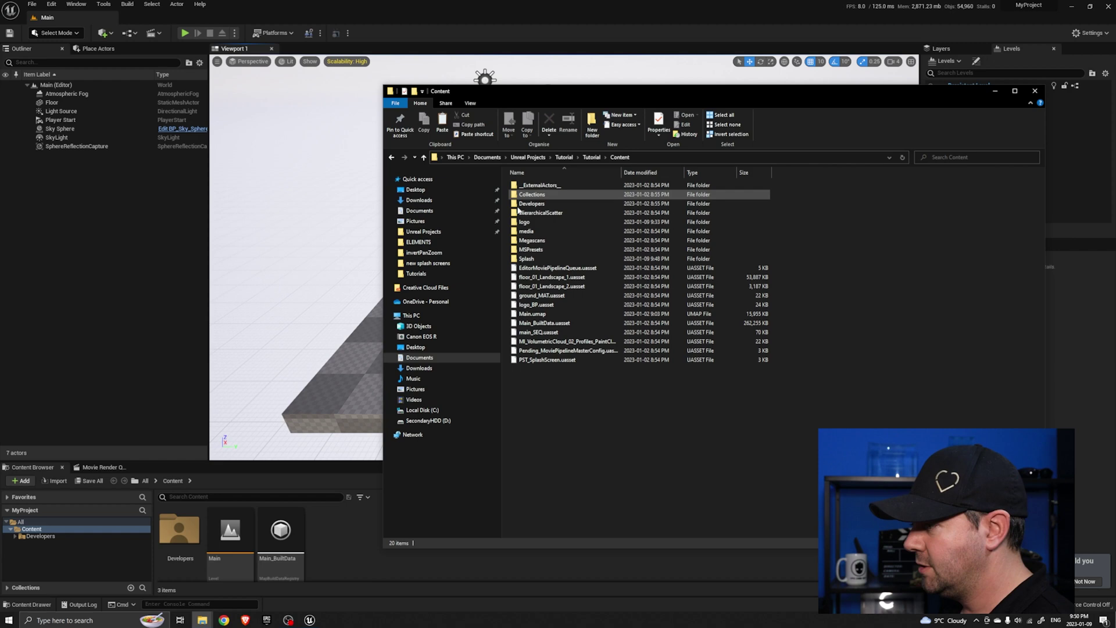
left_click(526, 259)
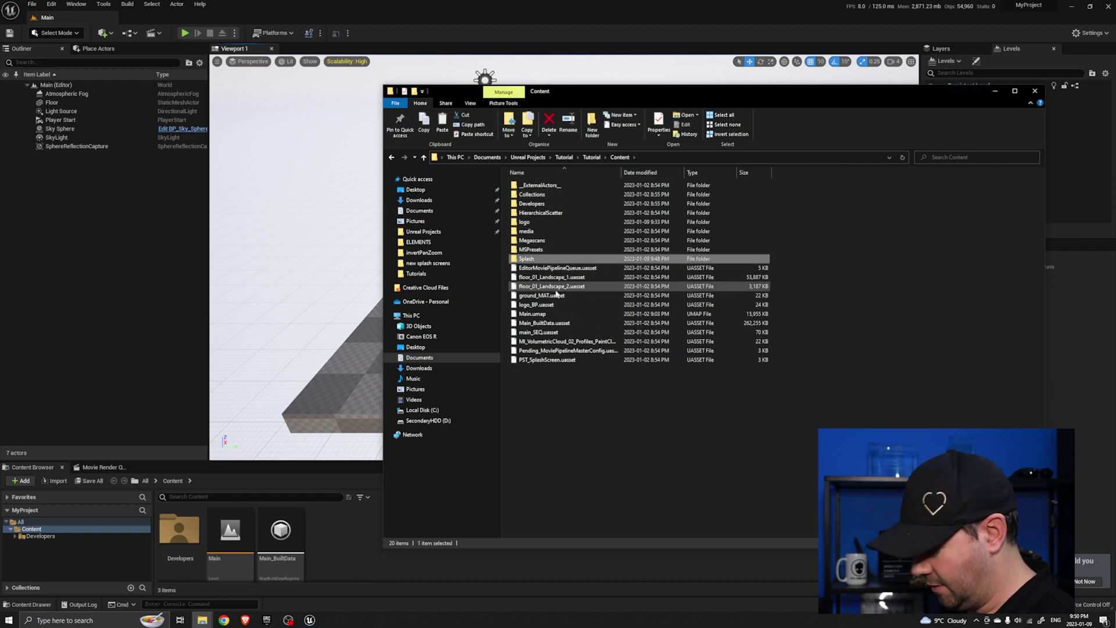
Paste the copied Splash folder into MyProject's Content folder and return to the Unreal Editor.
left_click(528, 157)
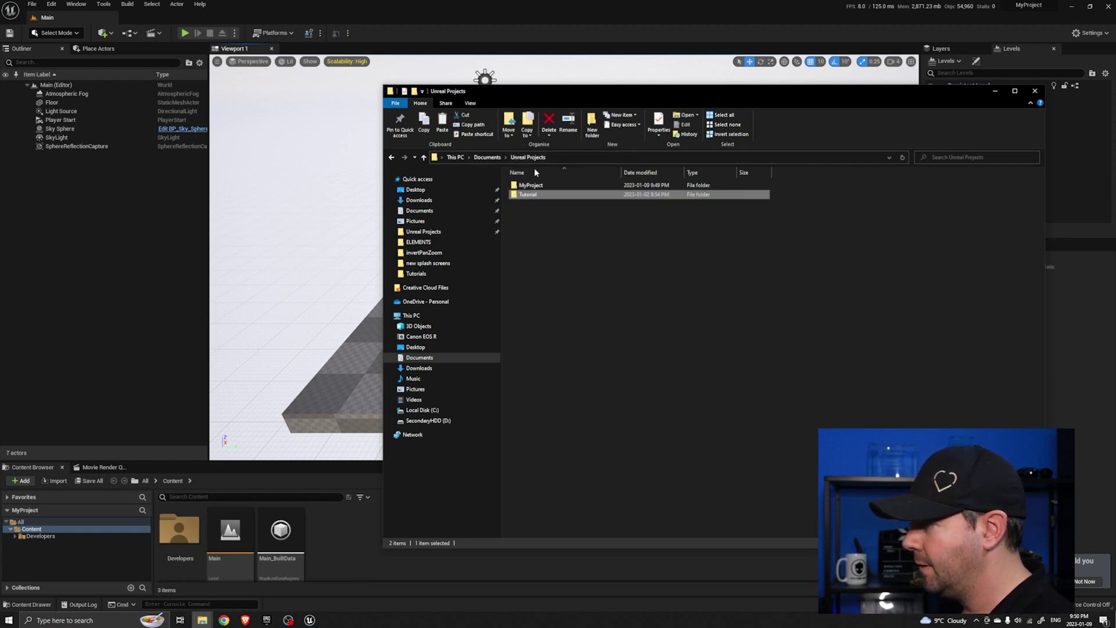
double_click(528, 184)
double_click(545, 200)
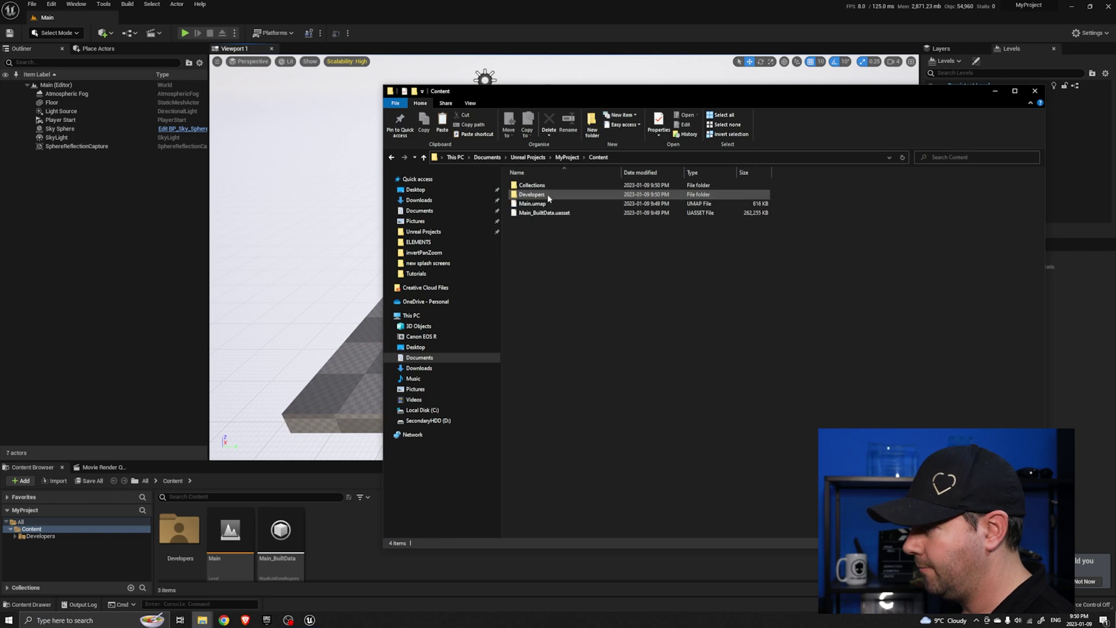
right_click(545, 252)
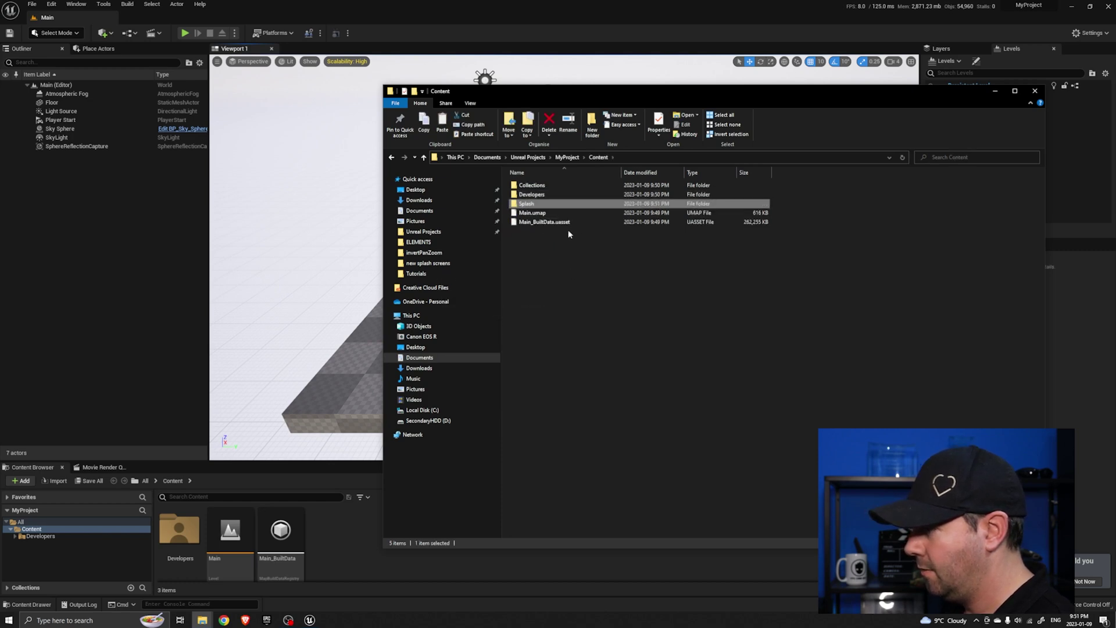
left_click(597, 285)
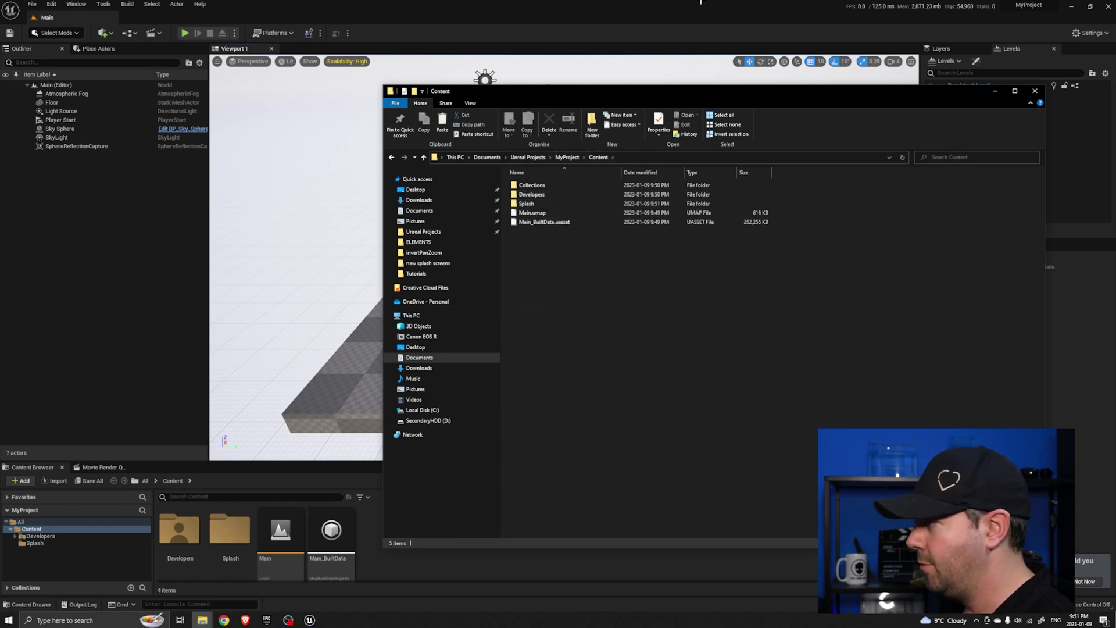
left_click(755, 5)
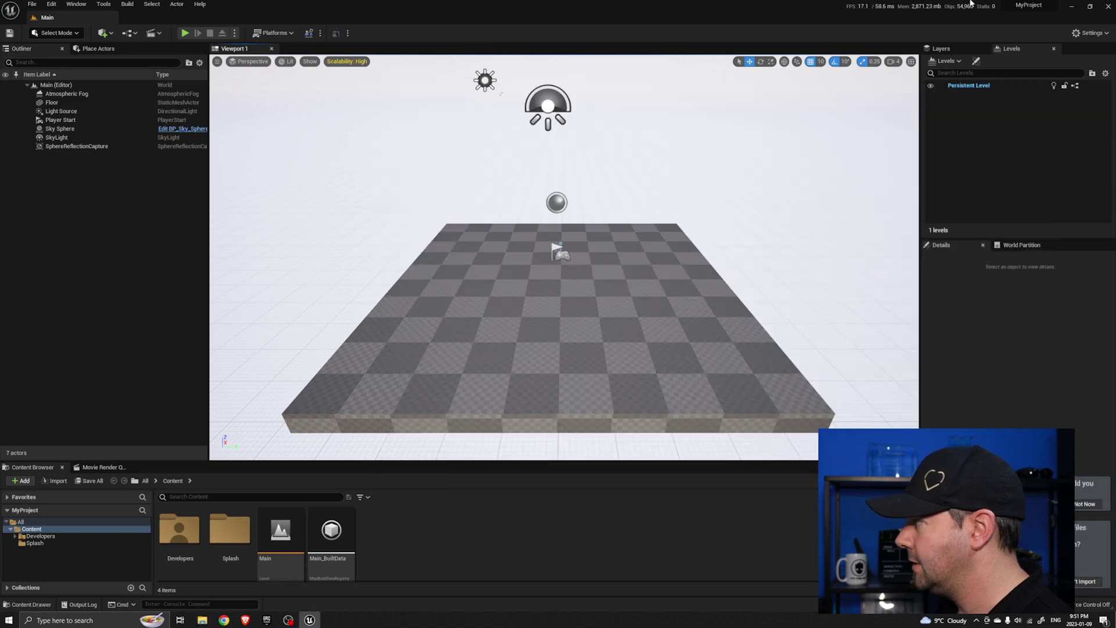
Close the editor and reopen MyProject from the Epic Games library, allowing MegascansPlugin to load, to check its splash screen.
left_click(1109, 7)
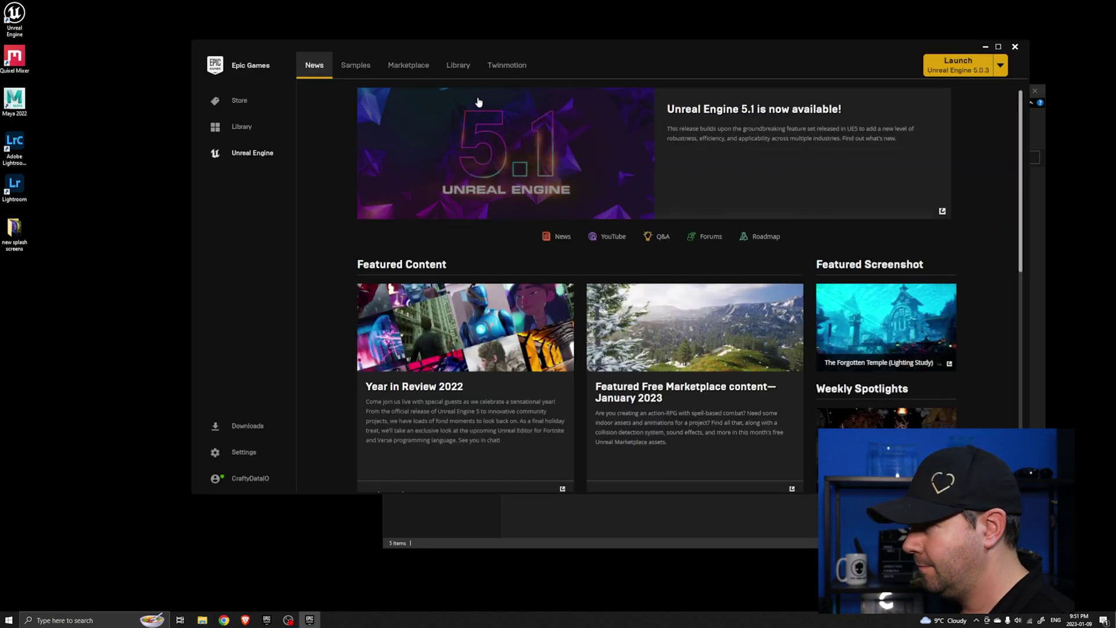
left_click(458, 65)
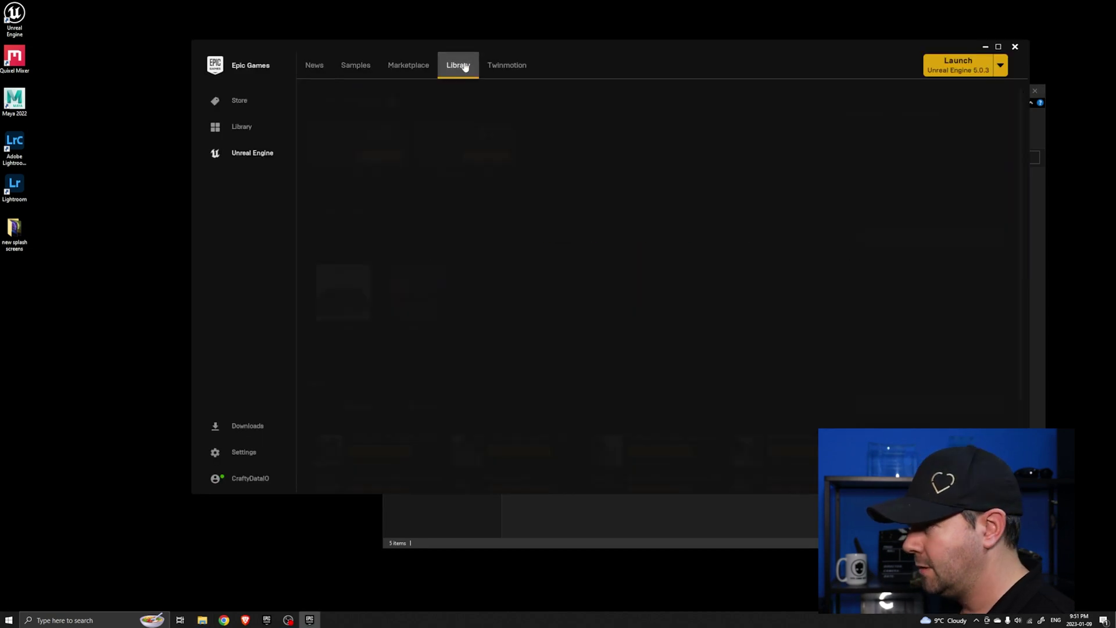
double_click(338, 296)
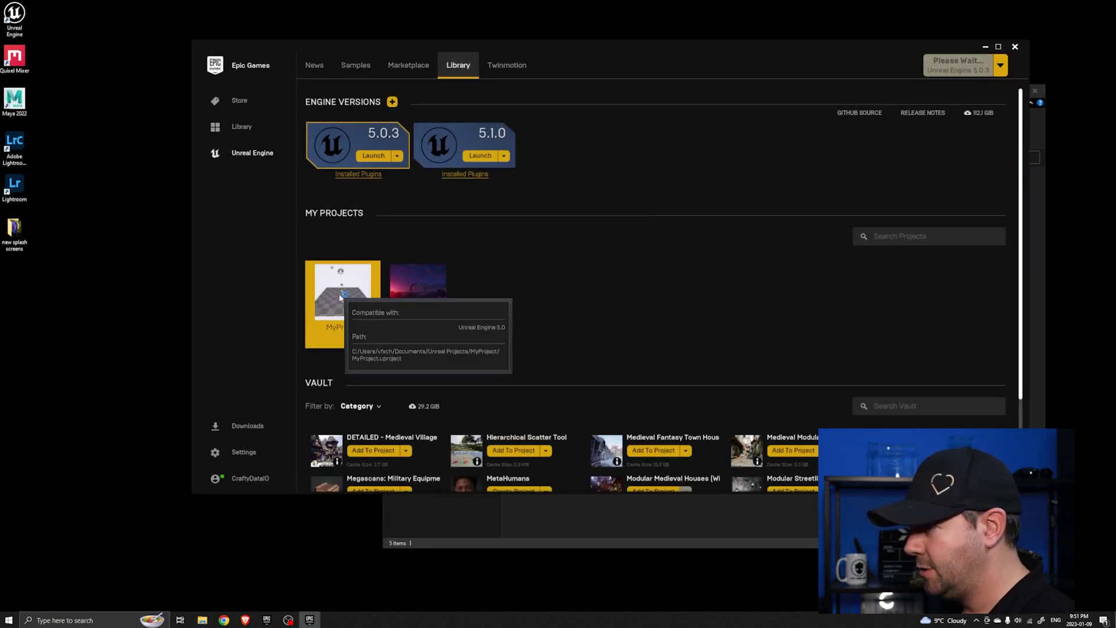
left_click(578, 338)
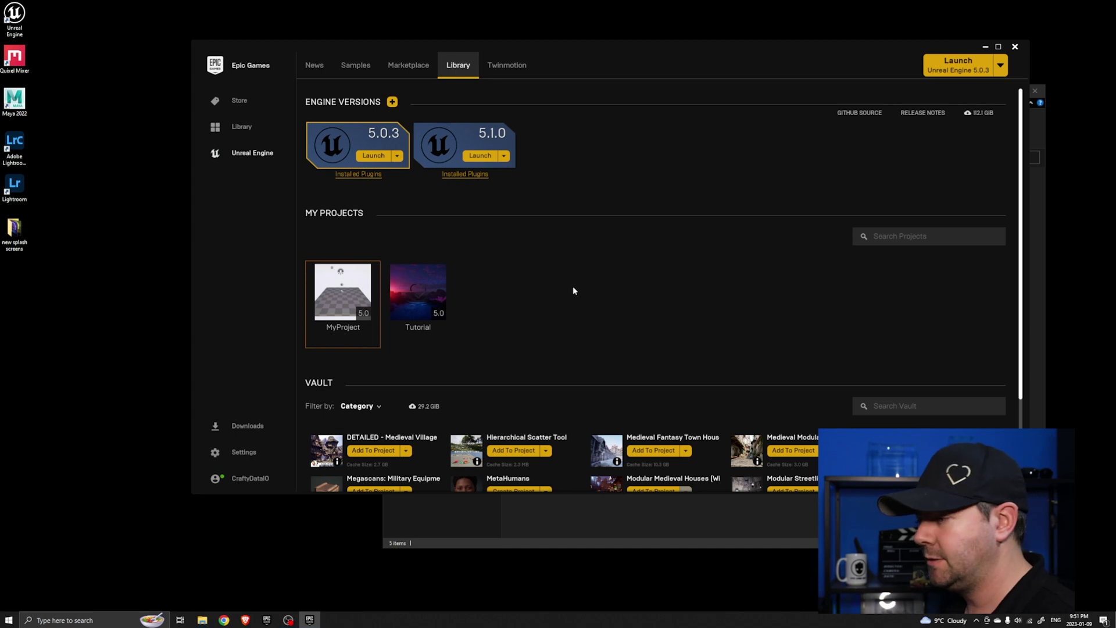
Launch Unreal Engine 5.0.3, allowing MegascansPlugin to load, and create a Blank Film / Video & Live Events project named MyProject2.
left_click(373, 156)
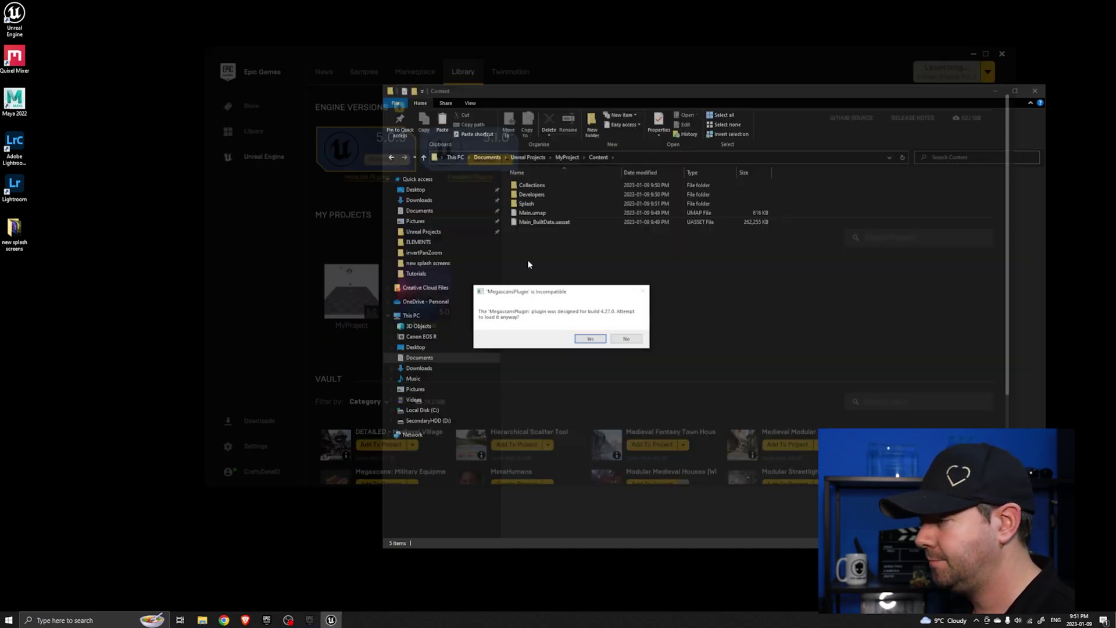
left_click(585, 337)
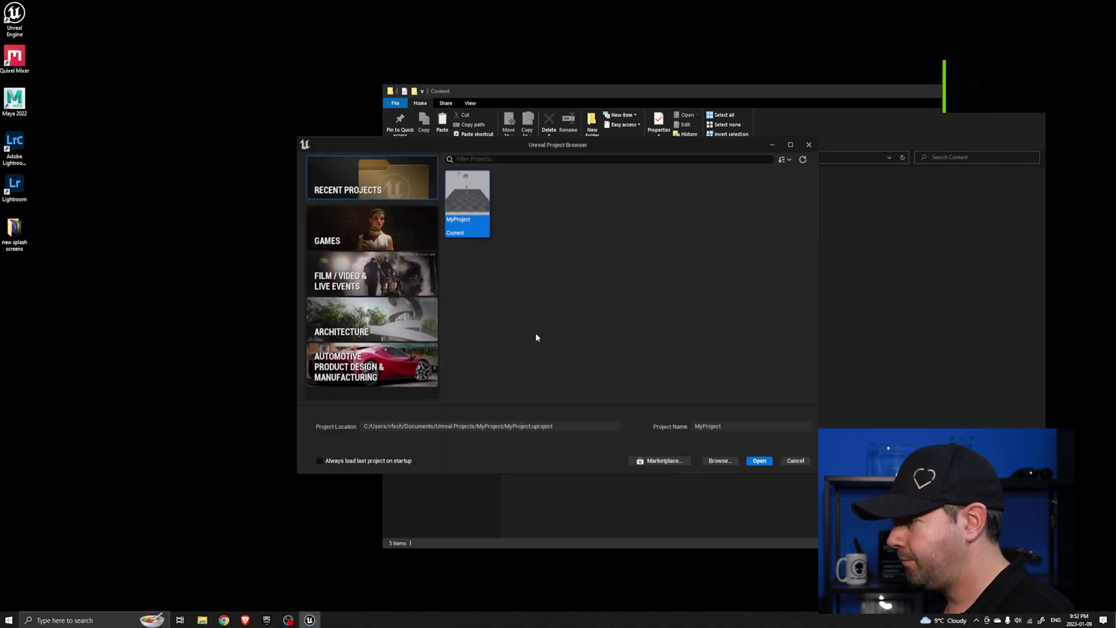
left_click(361, 276)
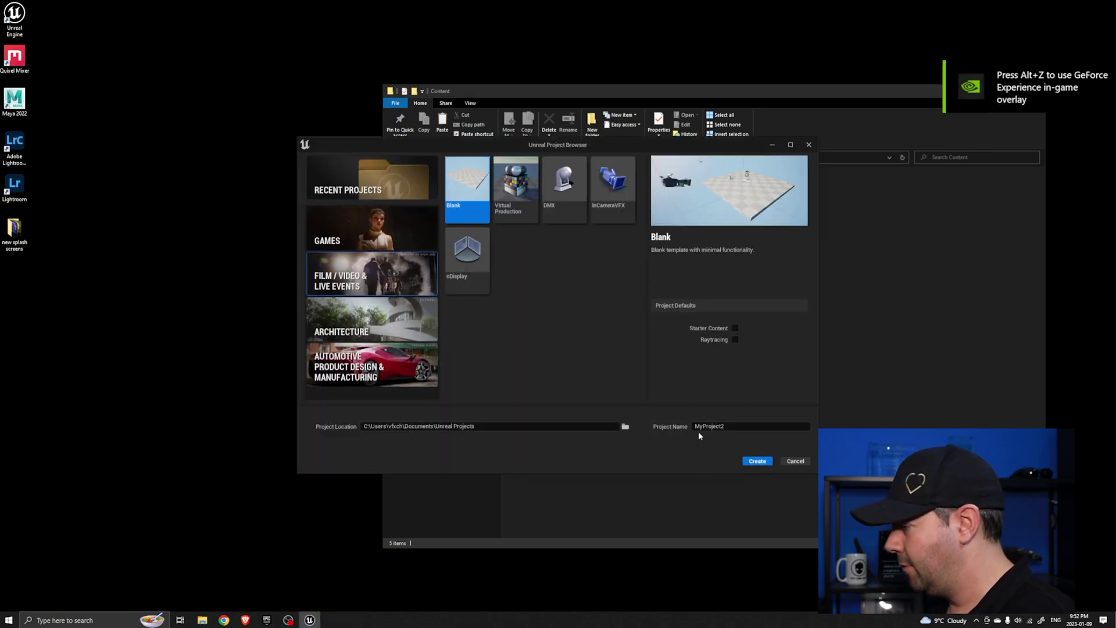
left_click(745, 460)
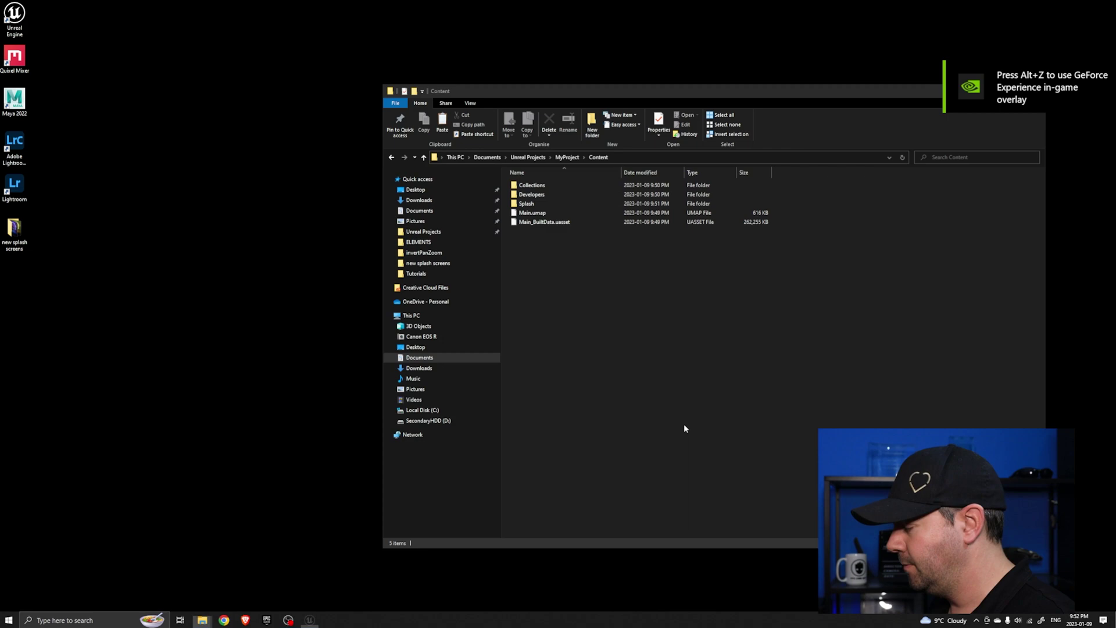
left_click(599, 338)
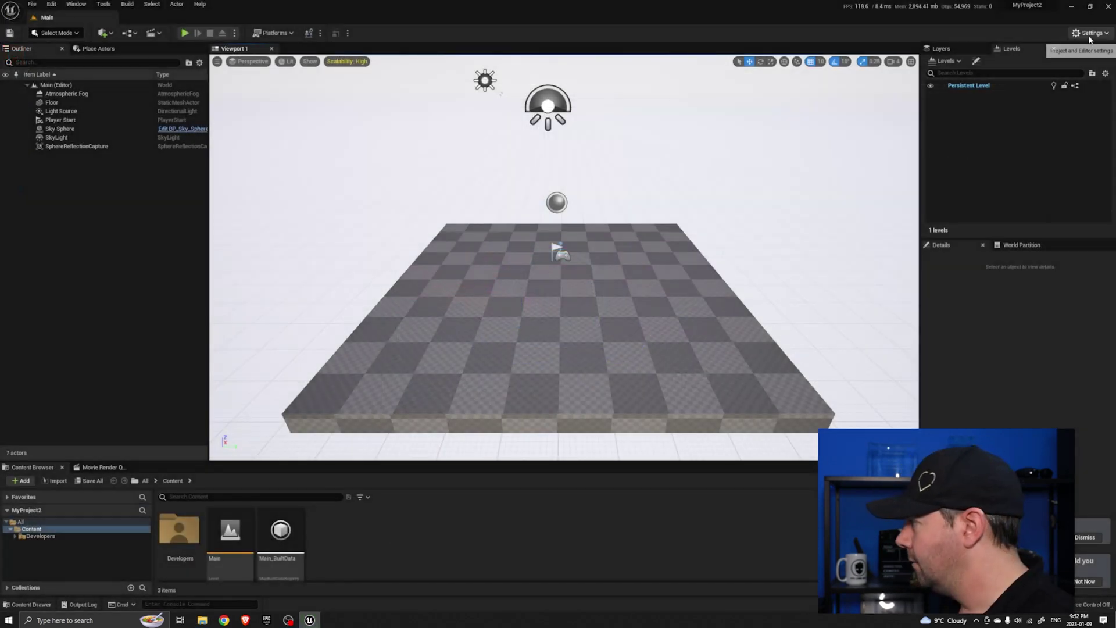
Open MyProject2's Project Settings and examine the Editor Splash and Game Splash images for the Windows platform.
left_click(1086, 33)
left_click(1035, 67)
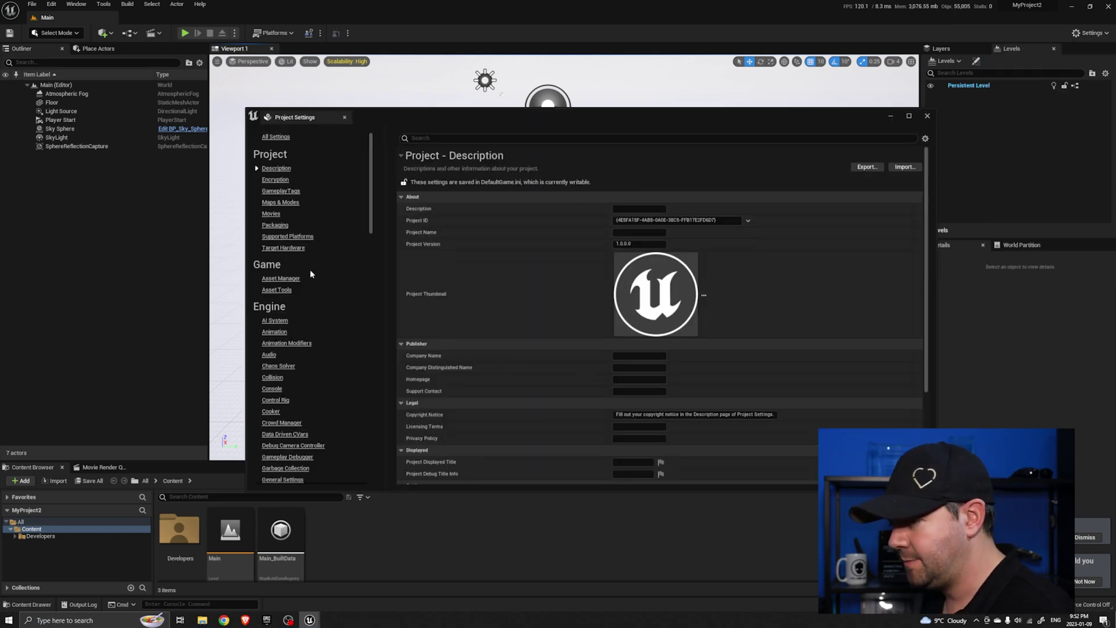
scroll(310, 270, "down", 15)
scroll(311, 286, "down", 7)
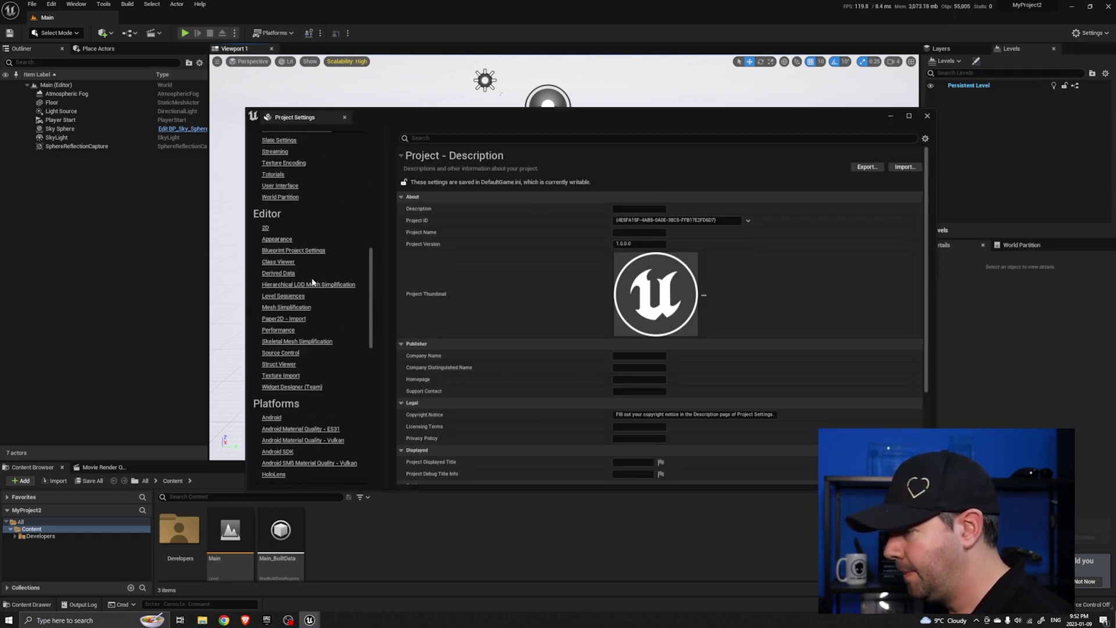
left_click(271, 394)
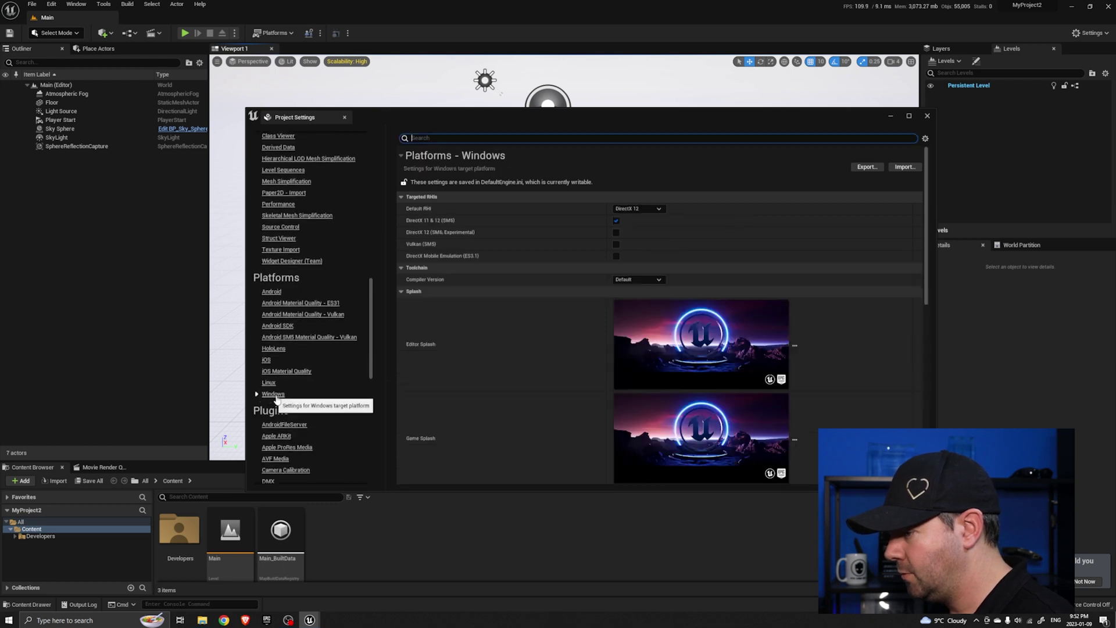
scroll(486, 343, "down", 1)
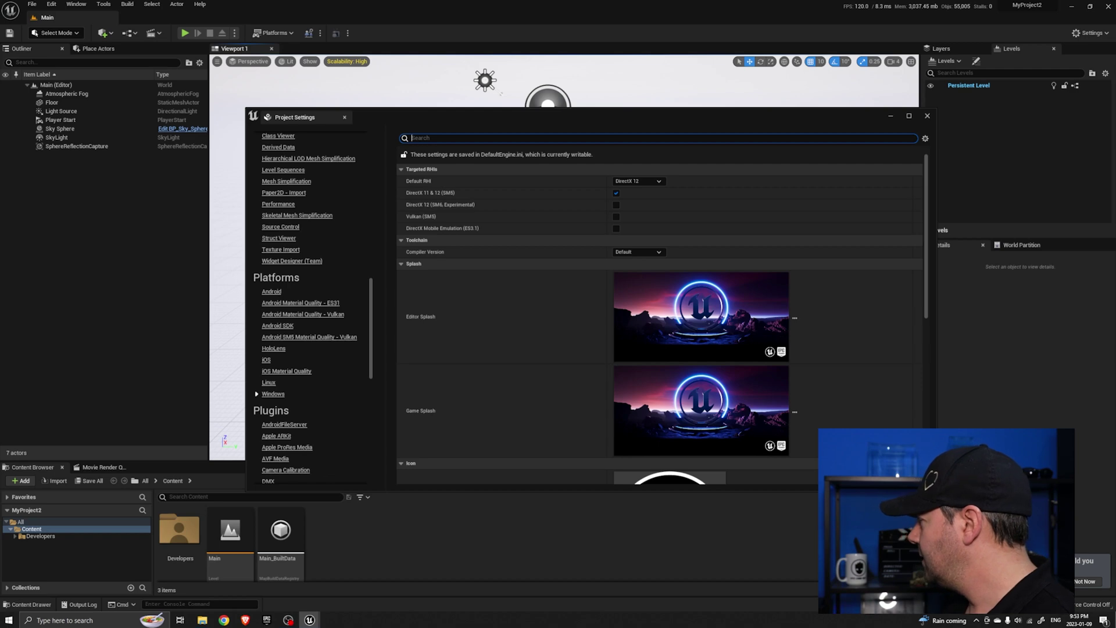
Switch to File Explorer and paste the copied blue.bmp into the Splash folder under UE_5.0 > Engine > Content.
key("alt+Tab")
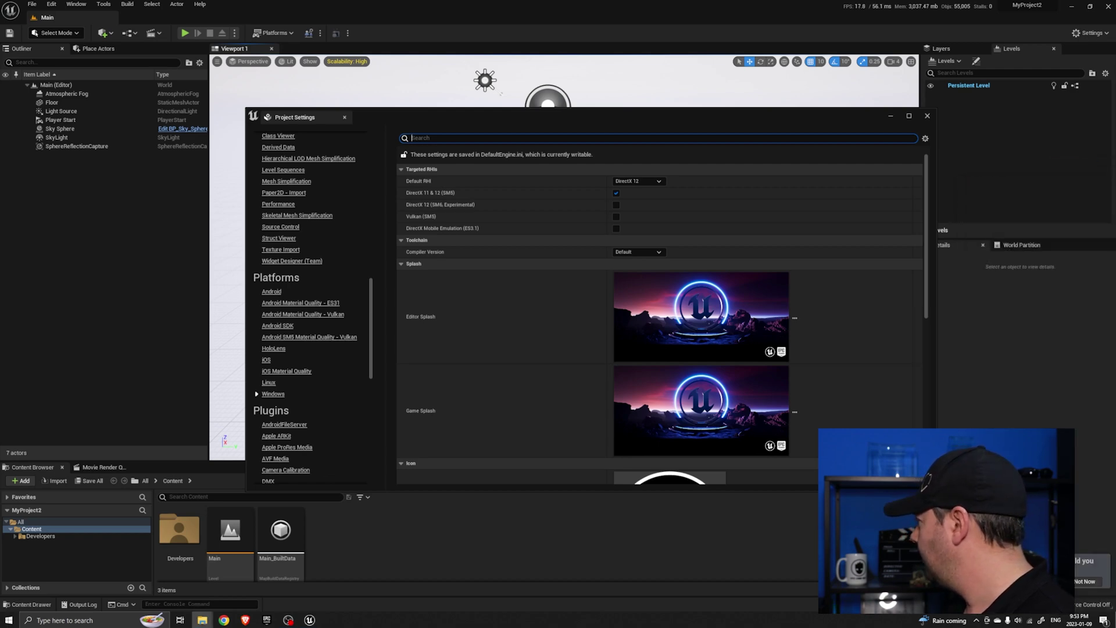
key("alt+Tab")
left_click_drag(776, 180, 737, 122)
left_click(659, 238)
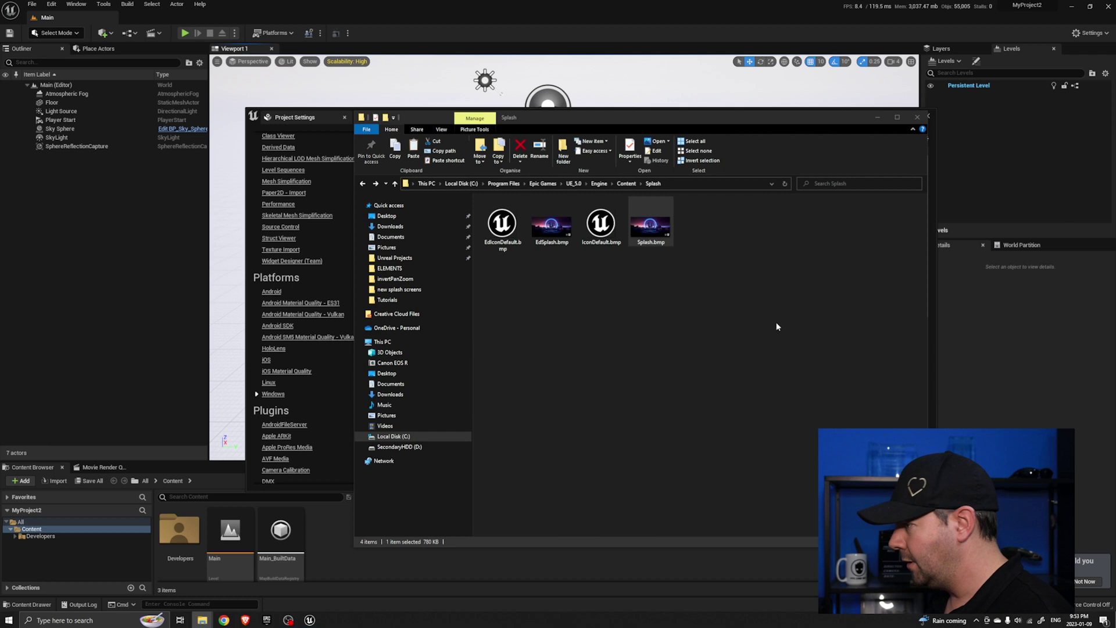
right_click(752, 269)
left_click(688, 329)
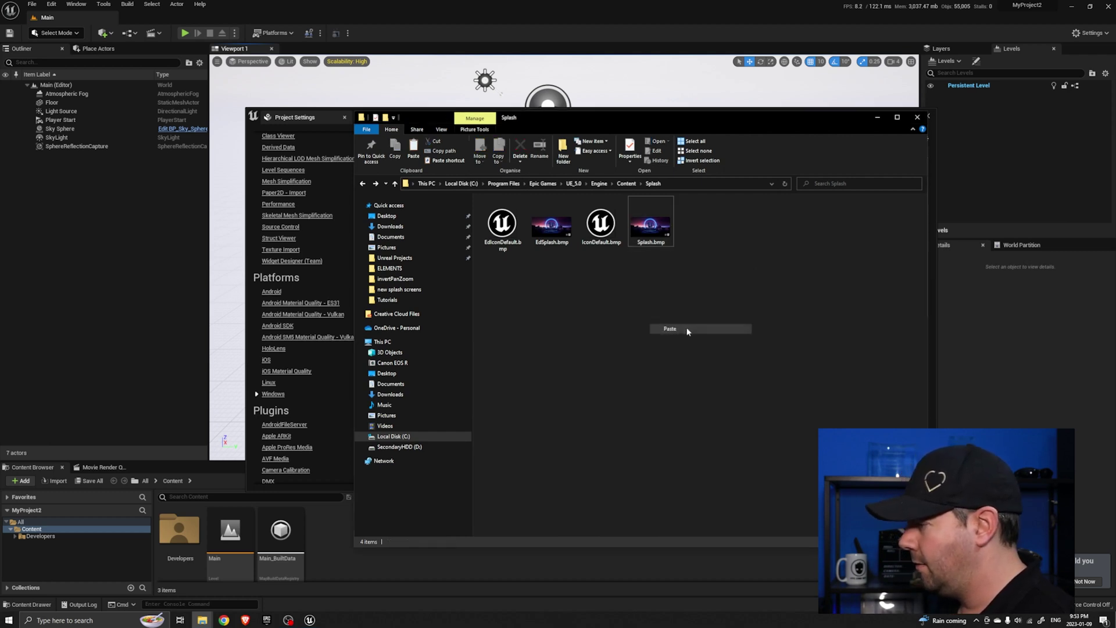
left_click(738, 247)
left_click(502, 220)
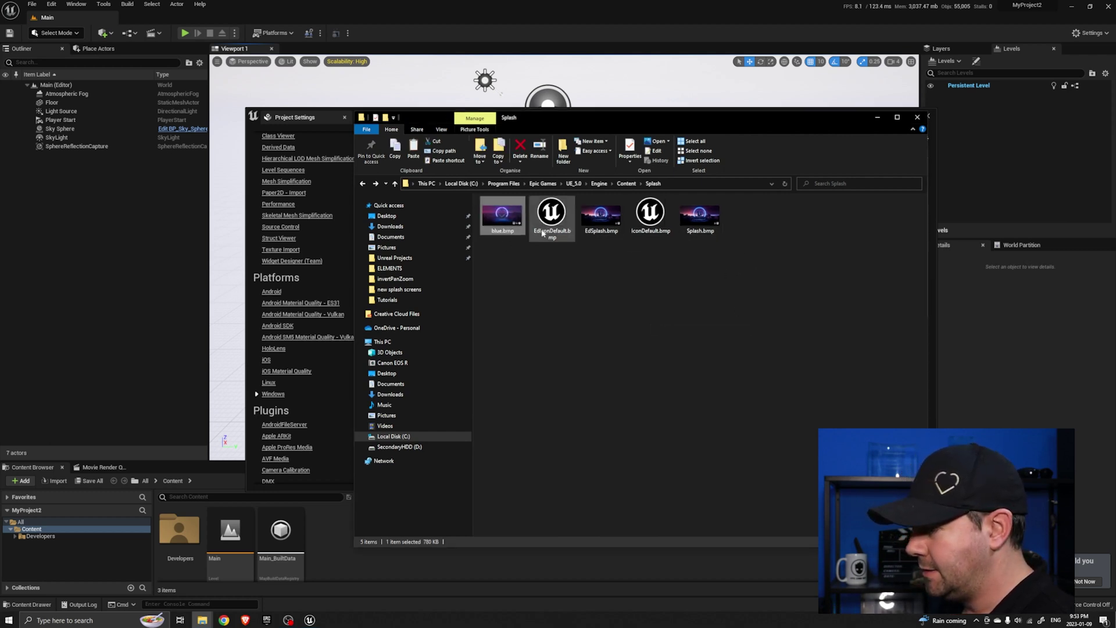
Create a folder named original inside the engine's Splash folder.
right_click(619, 314)
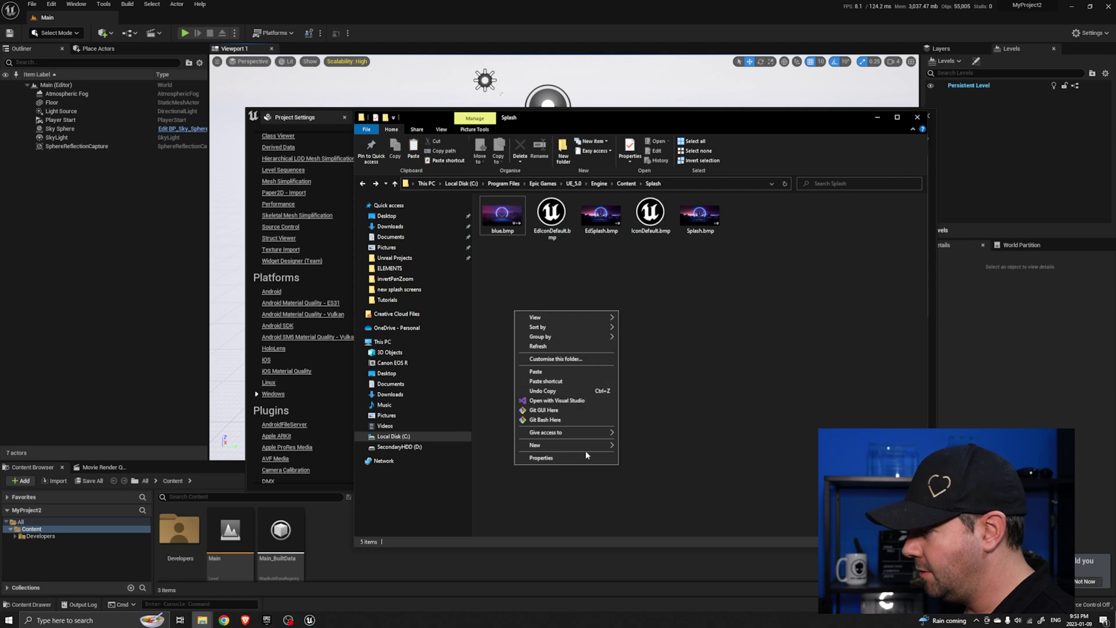
mouse_move(599, 450)
left_click(668, 445)
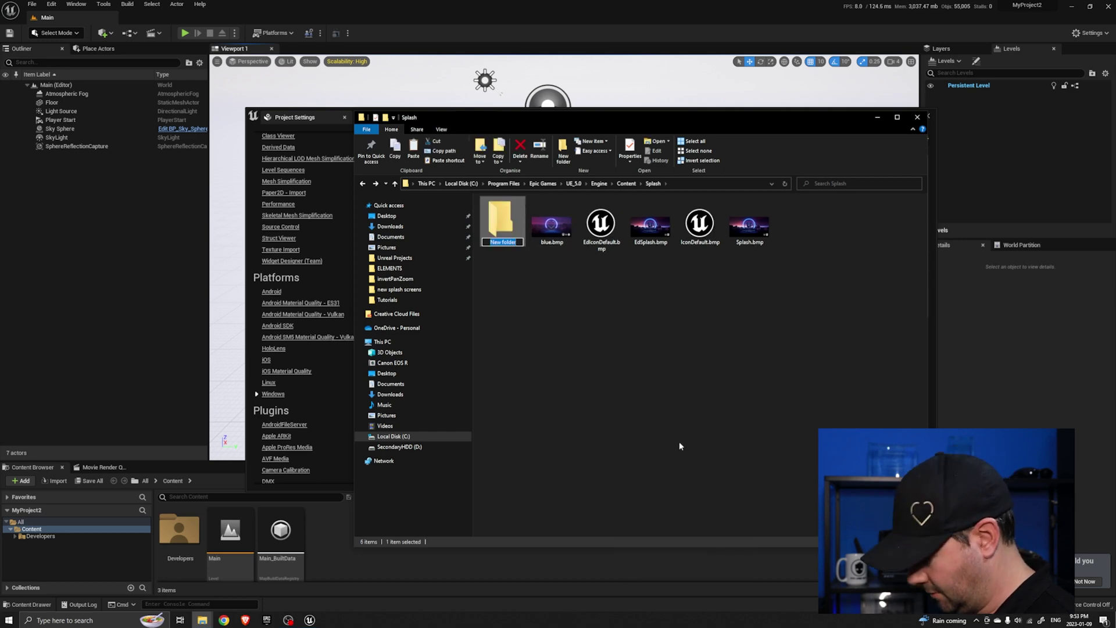
type("original")
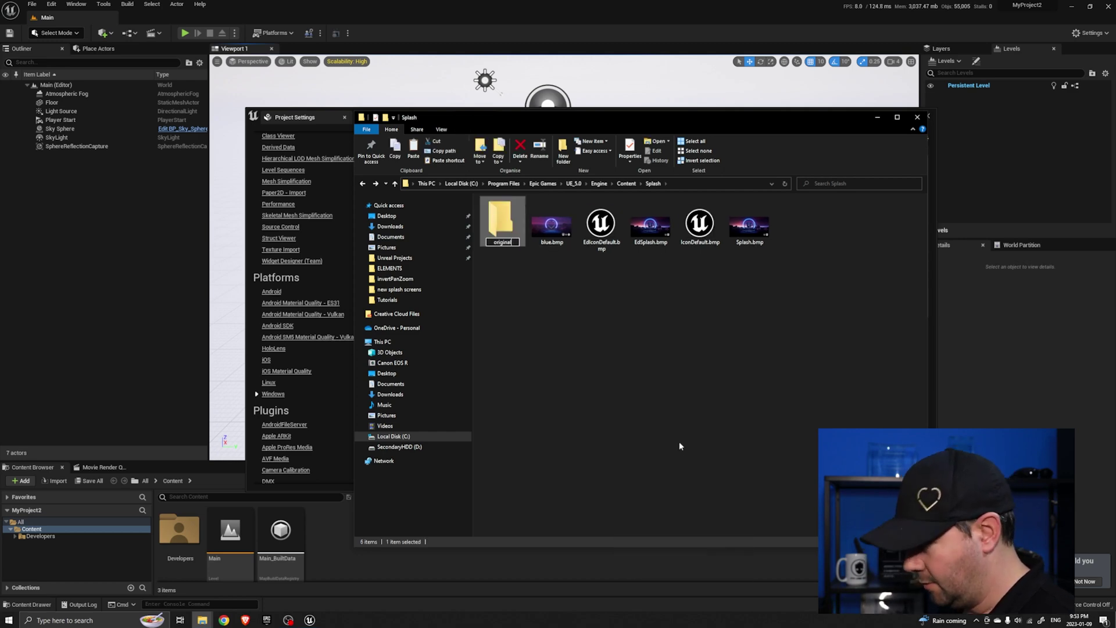
key("Return")
Move EdSplash.bmp and Splash.bmp into the original folder.
left_click(650, 225)
left_click(750, 225, "ctrl")
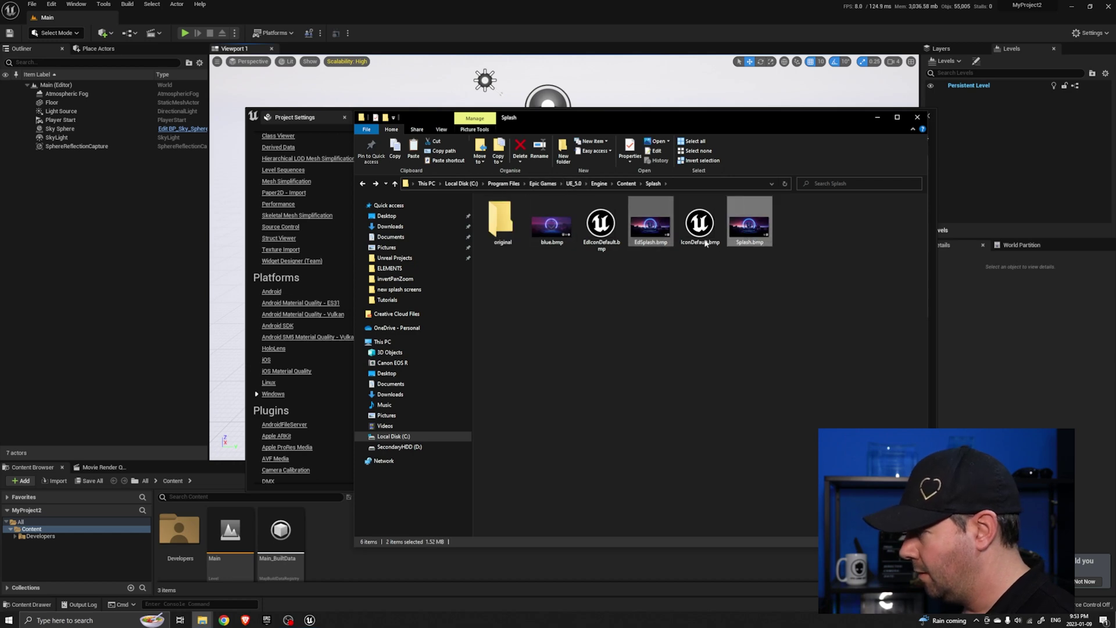
left_click_drag(663, 233, 501, 236)
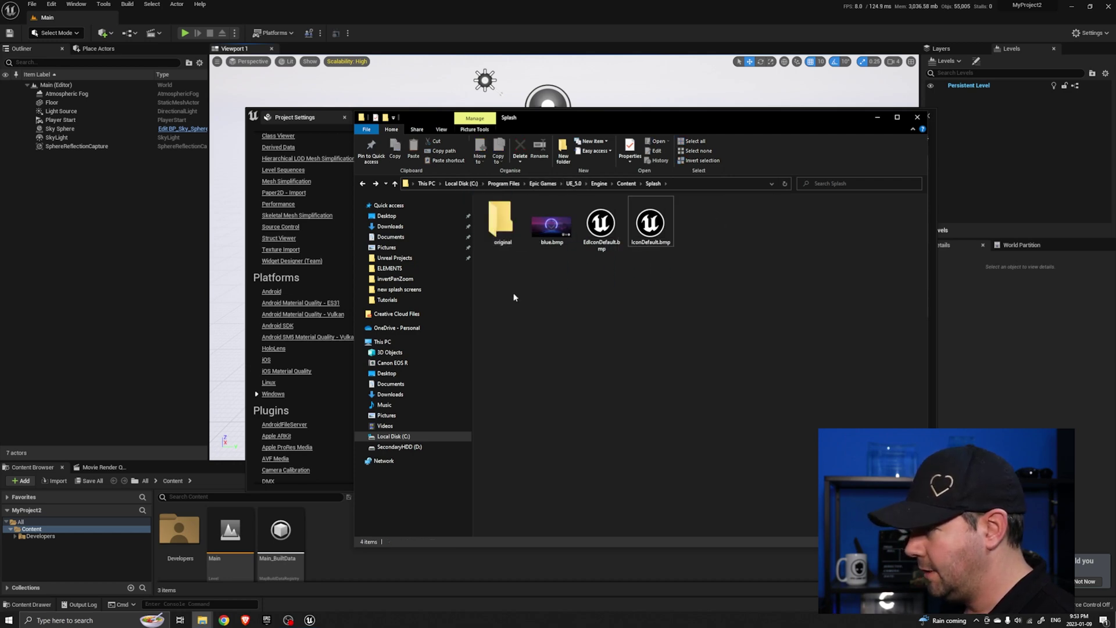
Copy the name of Splash.bmp from the original folder and rename blue.bmp in the engine's Splash folder as Splash.bmp.
double_click(500, 241)
key("Right")
key("Right")
key("F2")
key("ctrl+c")
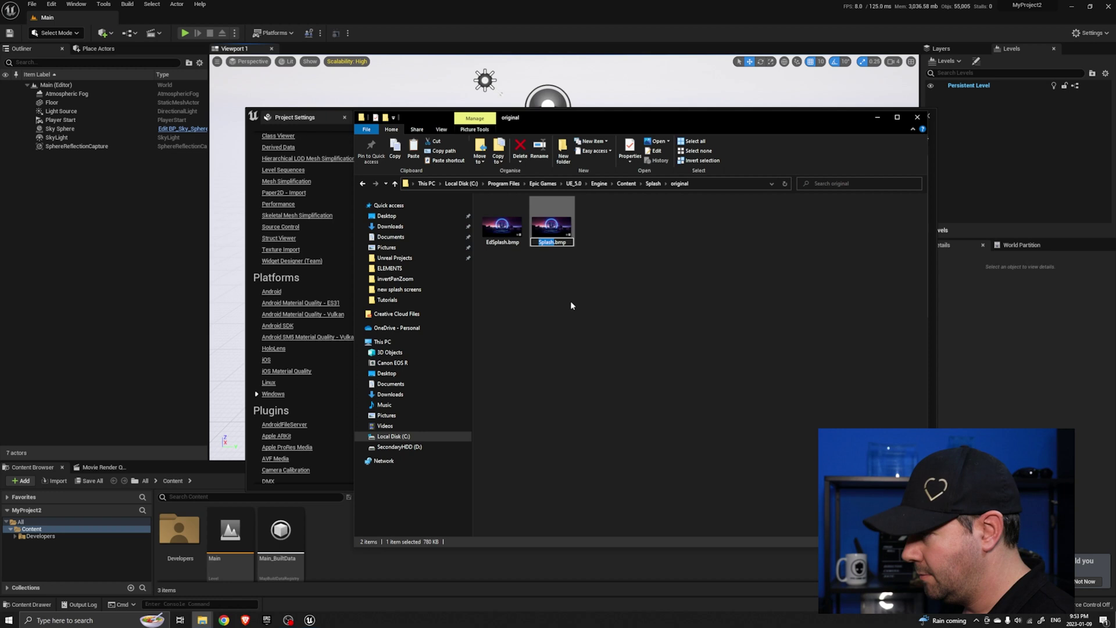
left_click(570, 301)
left_click(653, 183)
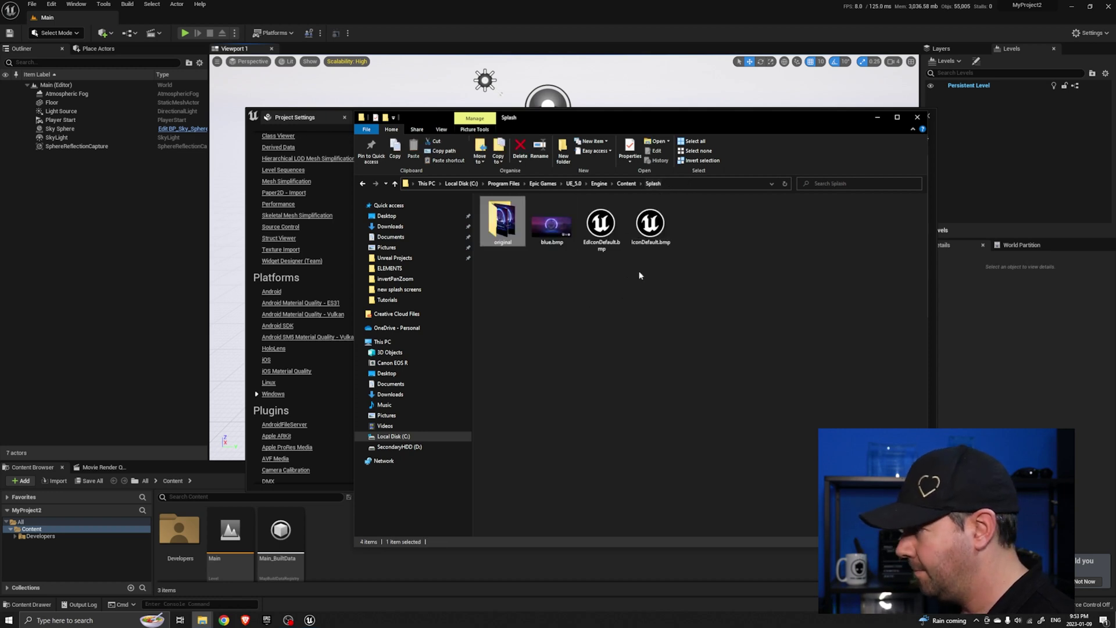
left_click(555, 230)
left_click(558, 237)
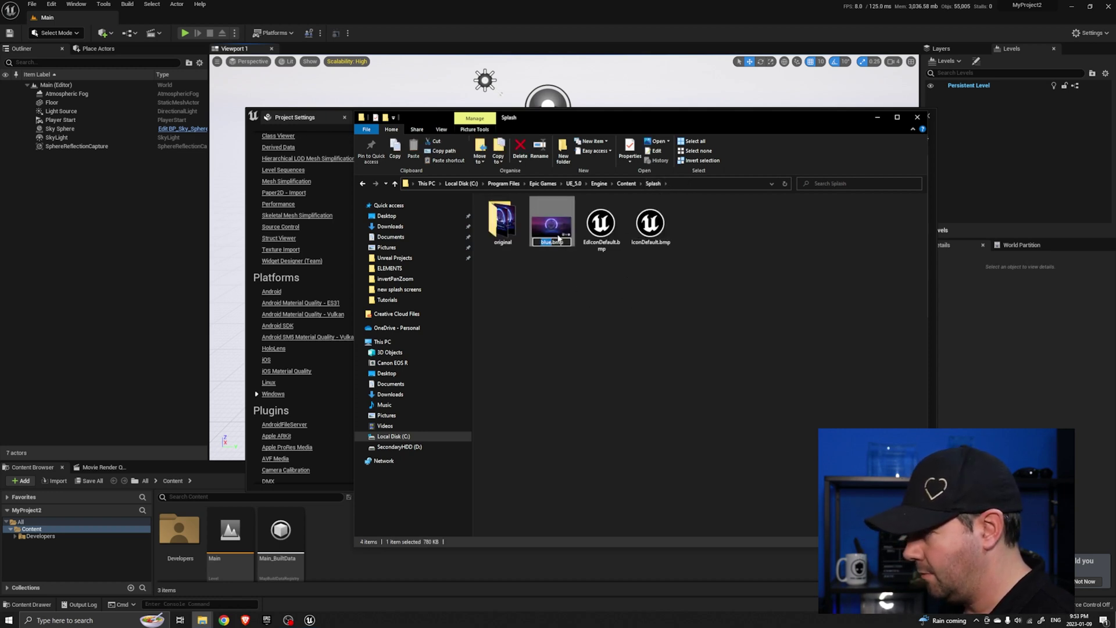
key("ctrl+v")
key("Return")
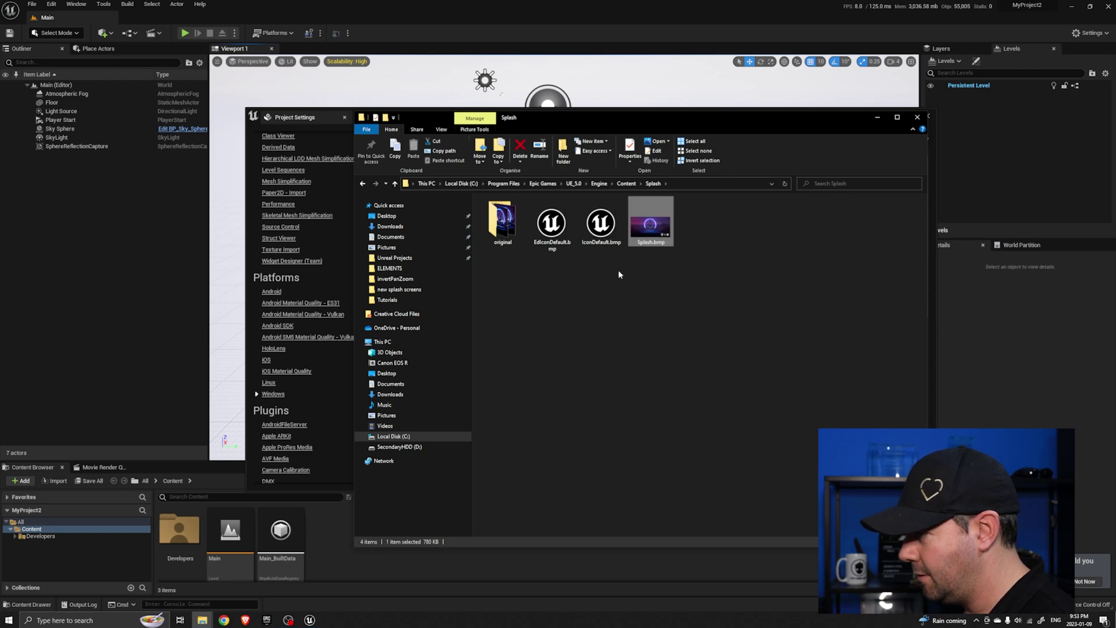
Duplicate the new Splash.bmp in the engine's Splash folder and check the file names in the original folder.
key("ctrl+c")
key("ctrl+v")
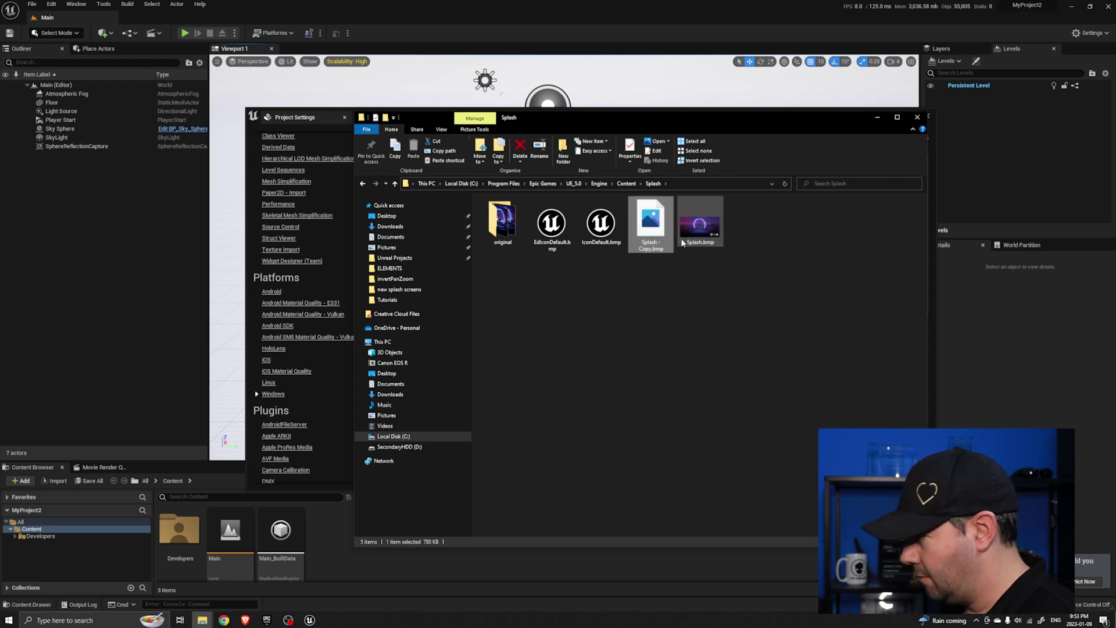
double_click(499, 235)
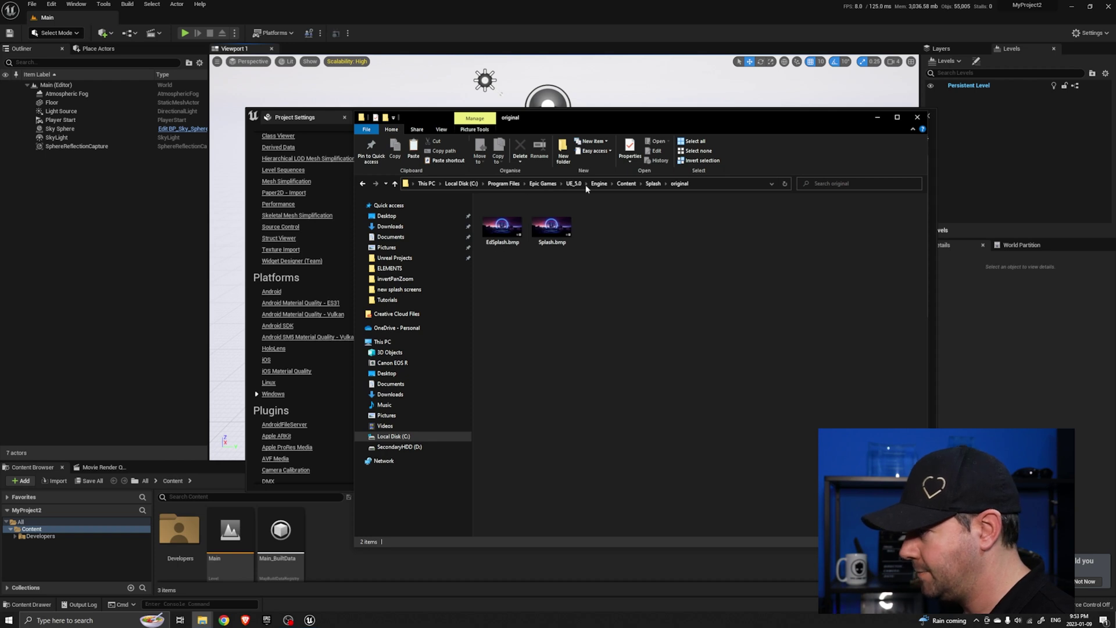
left_click(653, 183)
Rename the duplicate splash image as EdSplash.bmp.
left_click(659, 250)
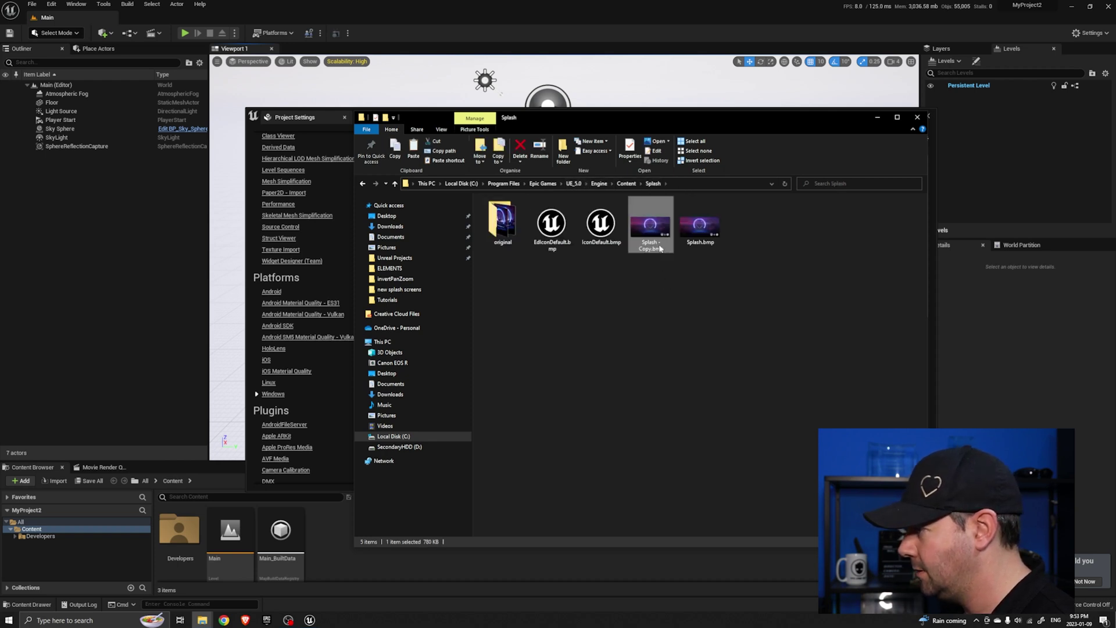
key("F2")
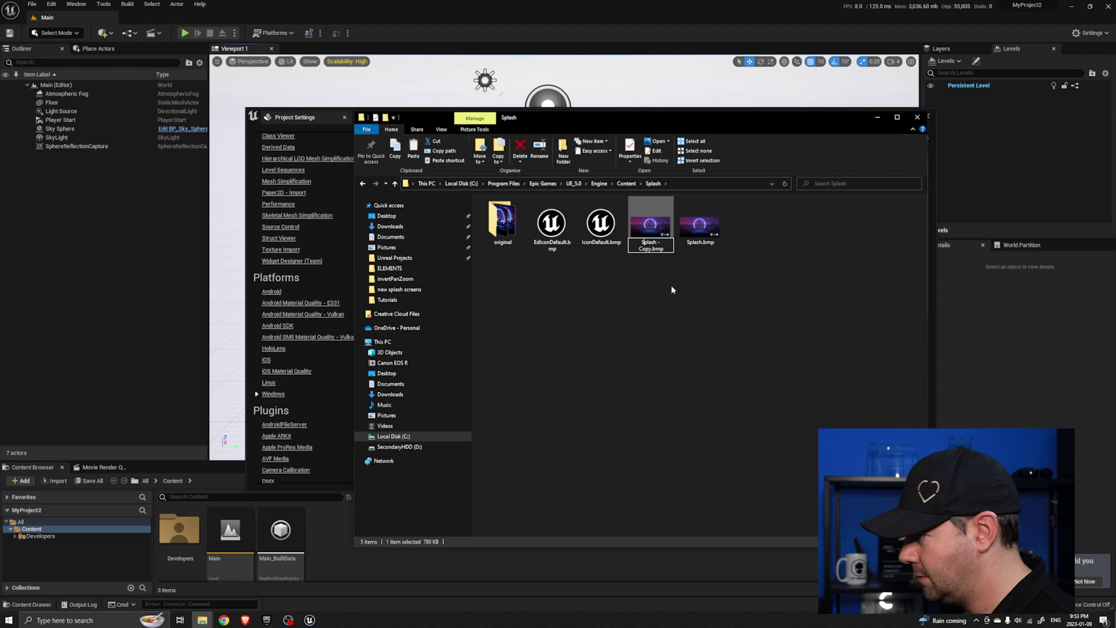
key("Home")
type("Ed")
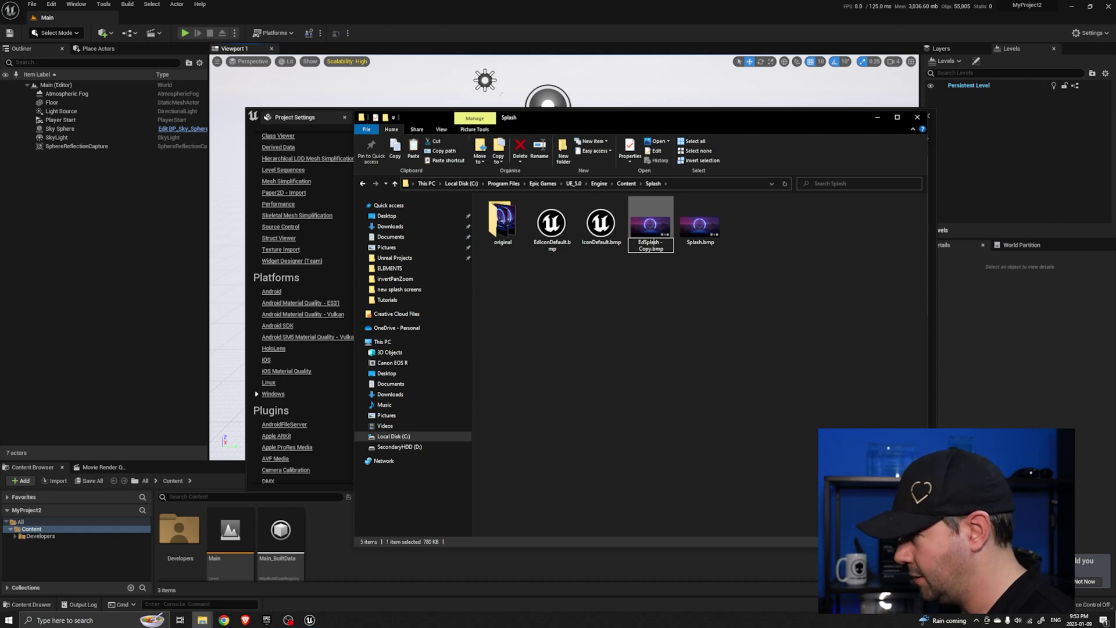
key("Right")
key("Right")
key("Right")
key("Right")
key("Right")
key("Right")
key("Delete")
key("Delete")
key("Delete")
key("Delete")
key("Delete")
key("Delete")
key("Delete")
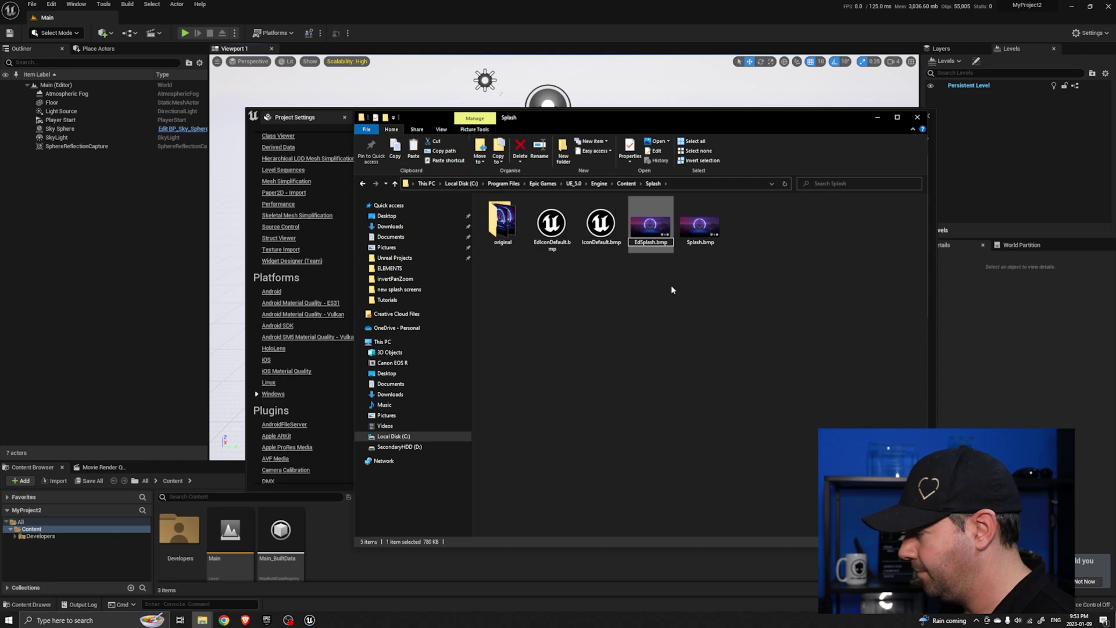
key("Return")
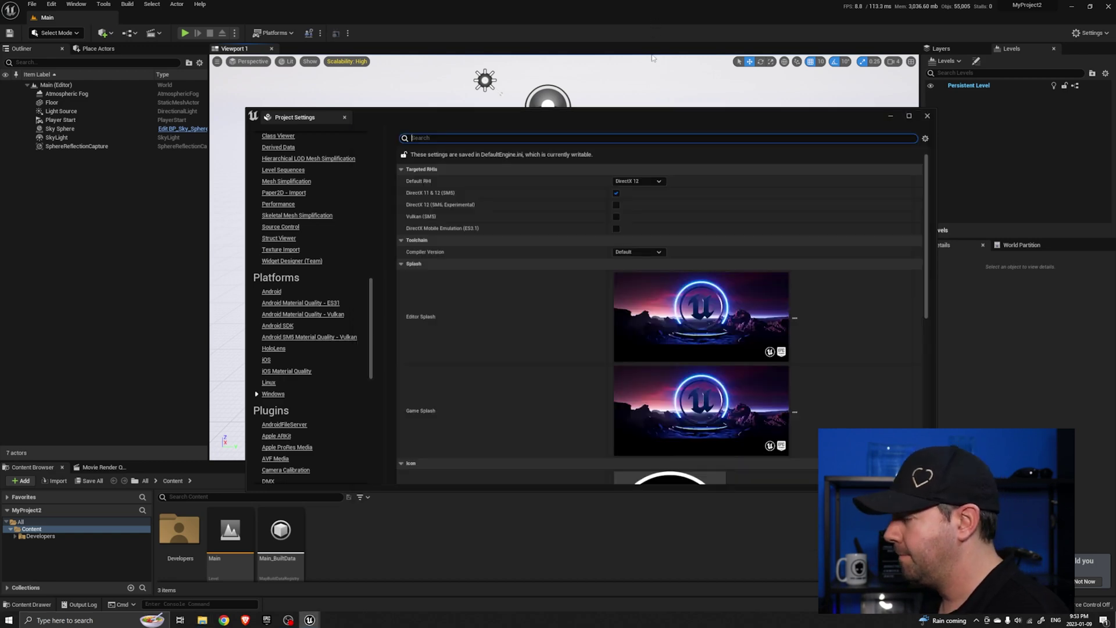
Return to the Unreal Editor, close Project Settings and exit the editor.
left_click(653, 58)
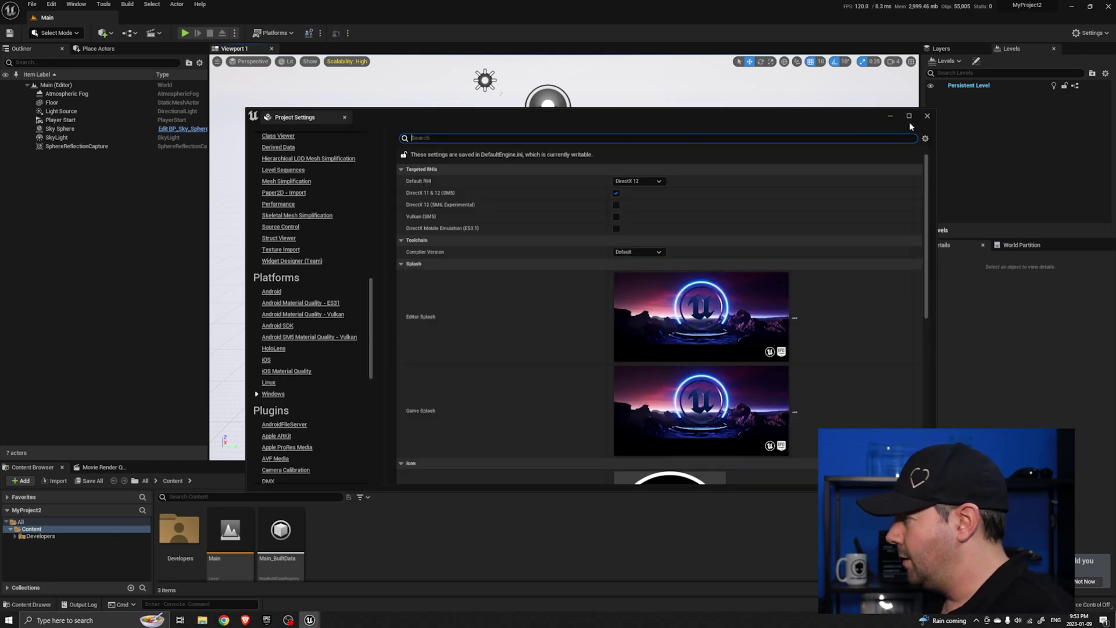
left_click(927, 116)
left_click(1109, 6)
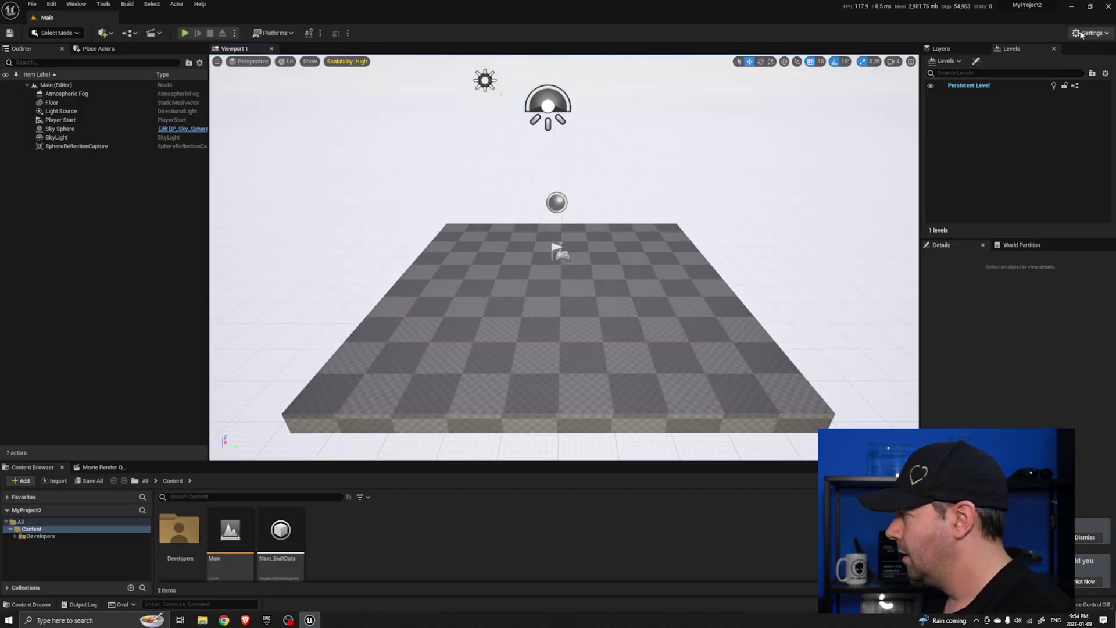
Check the editor and game splash images in the Windows platform section of Project Settings, and close the settings.
left_click(1090, 33)
left_click(1040, 68)
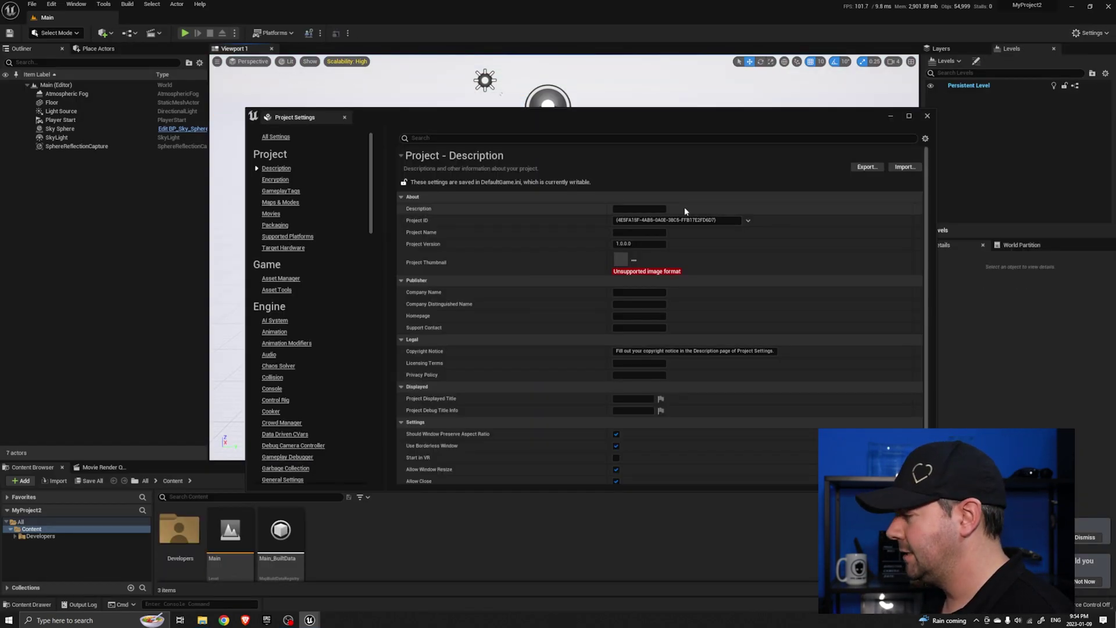
scroll(293, 305, "down", 5)
scroll(296, 309, "down", 15)
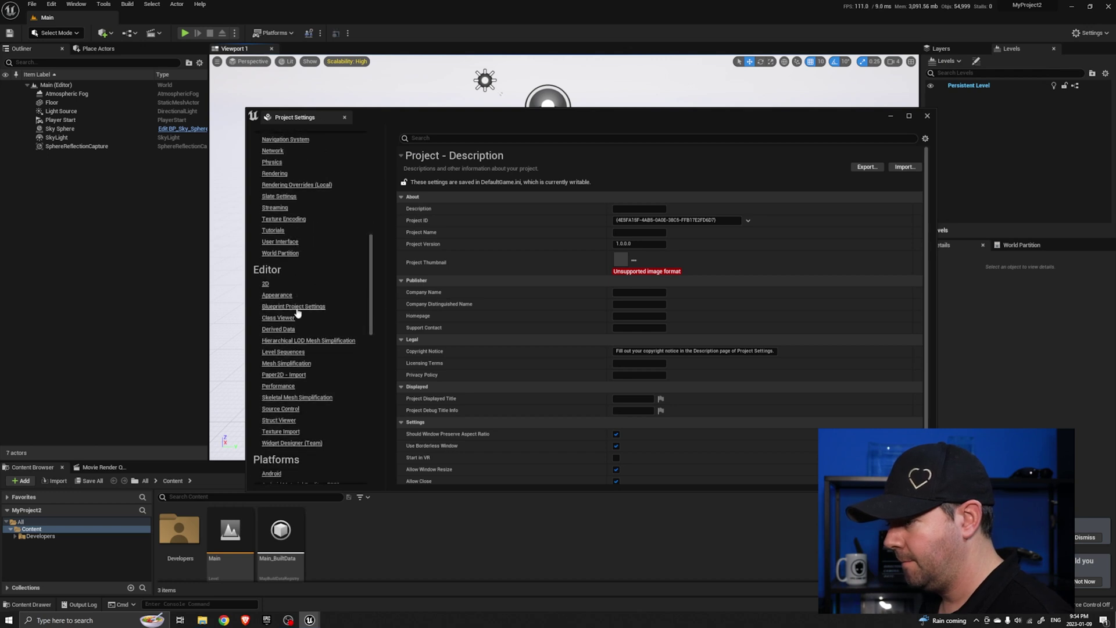
left_click(272, 394)
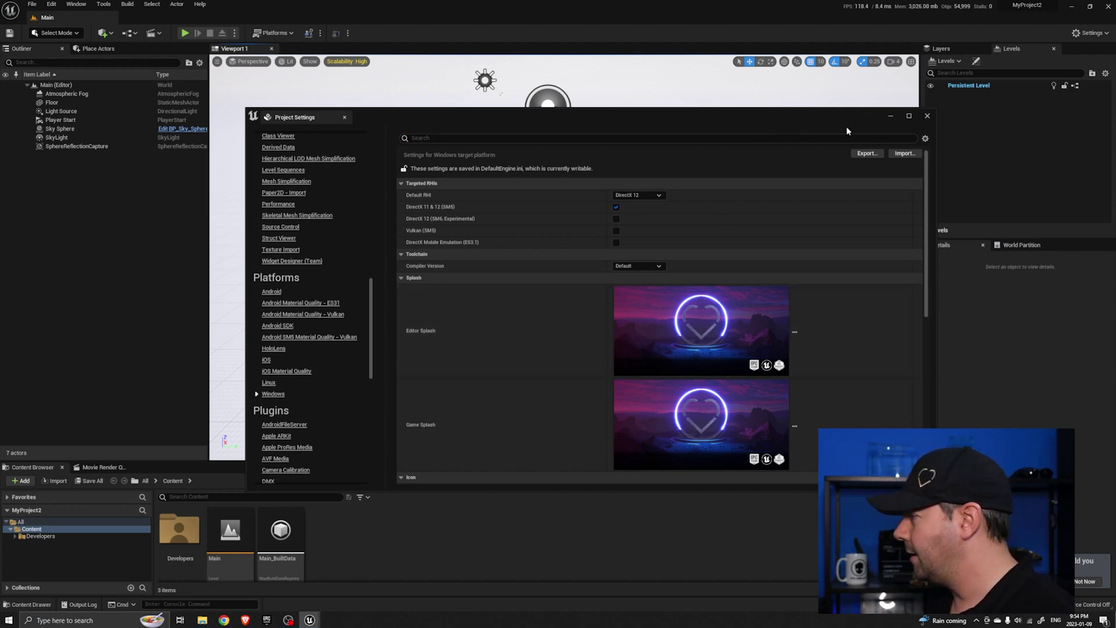
left_click(928, 116)
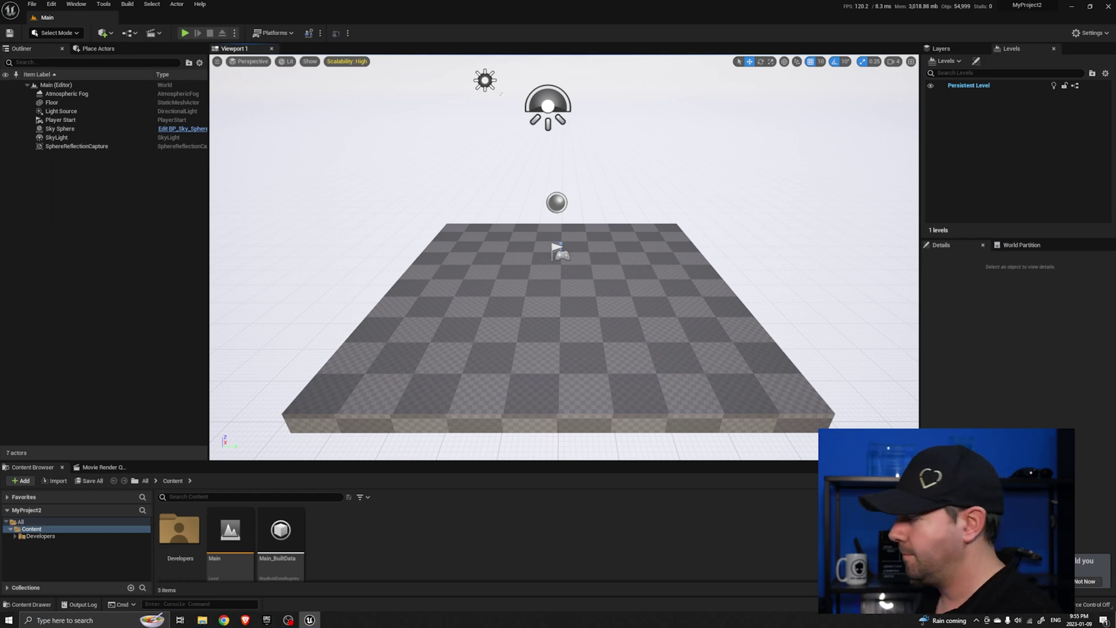
Switch to File Explorer and copy green.bmp from the new splash screens folder into MyProject's Content/Splash folder.
left_click(202, 619)
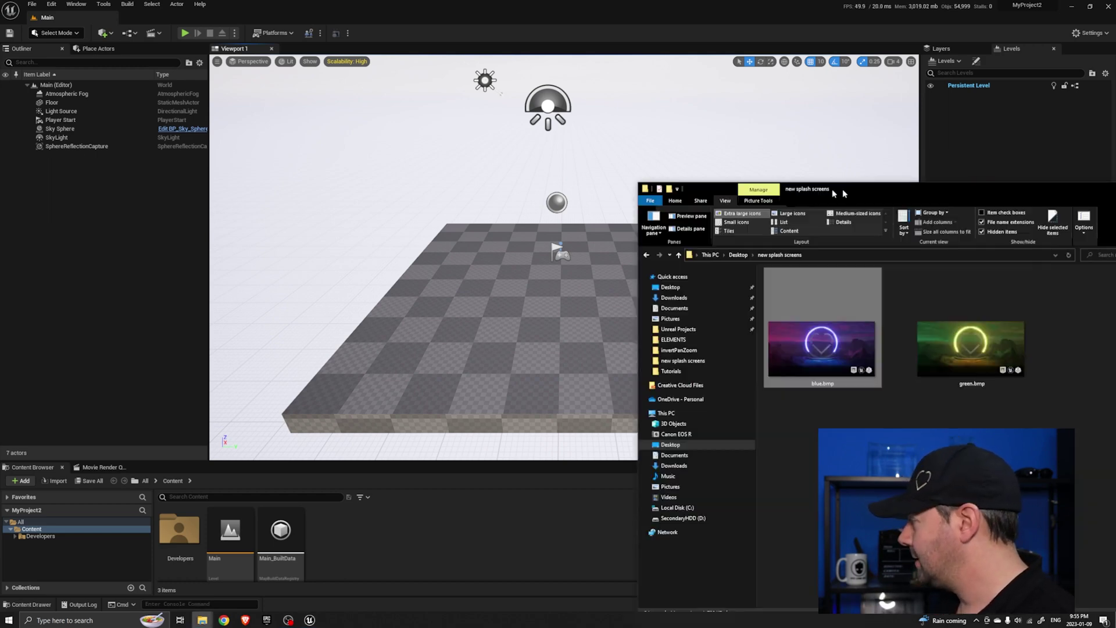
left_click(716, 246)
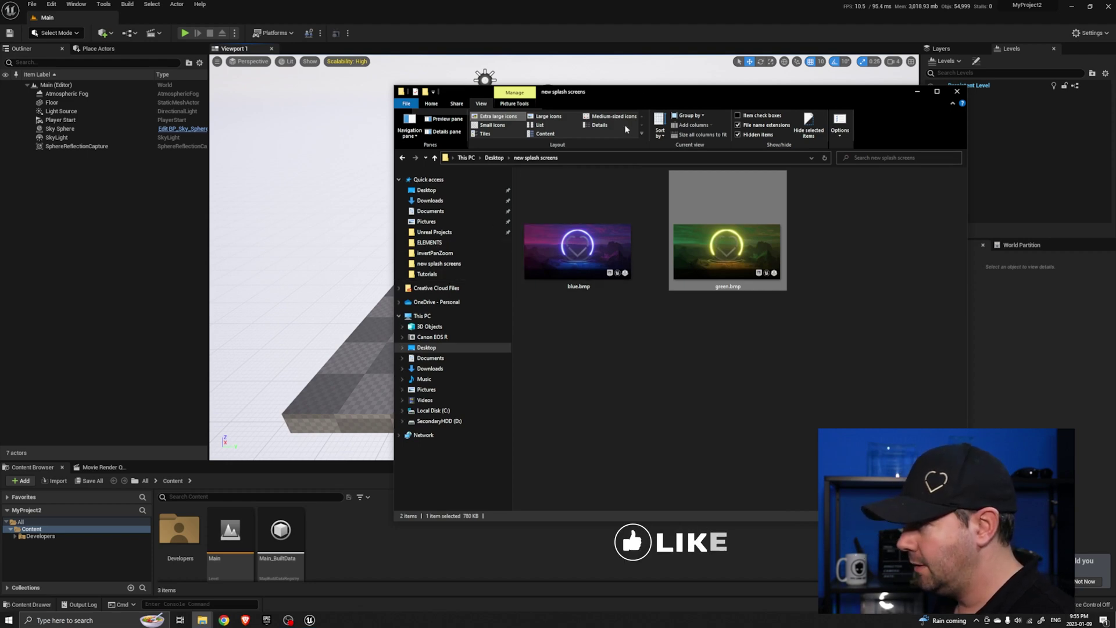
left_click(434, 232)
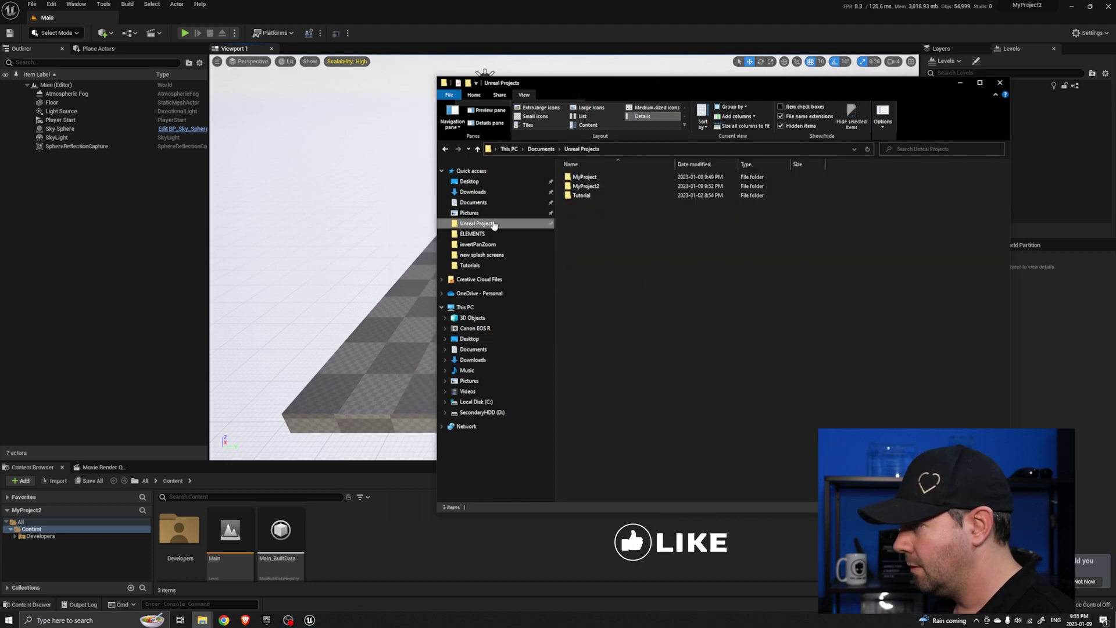
double_click(599, 178)
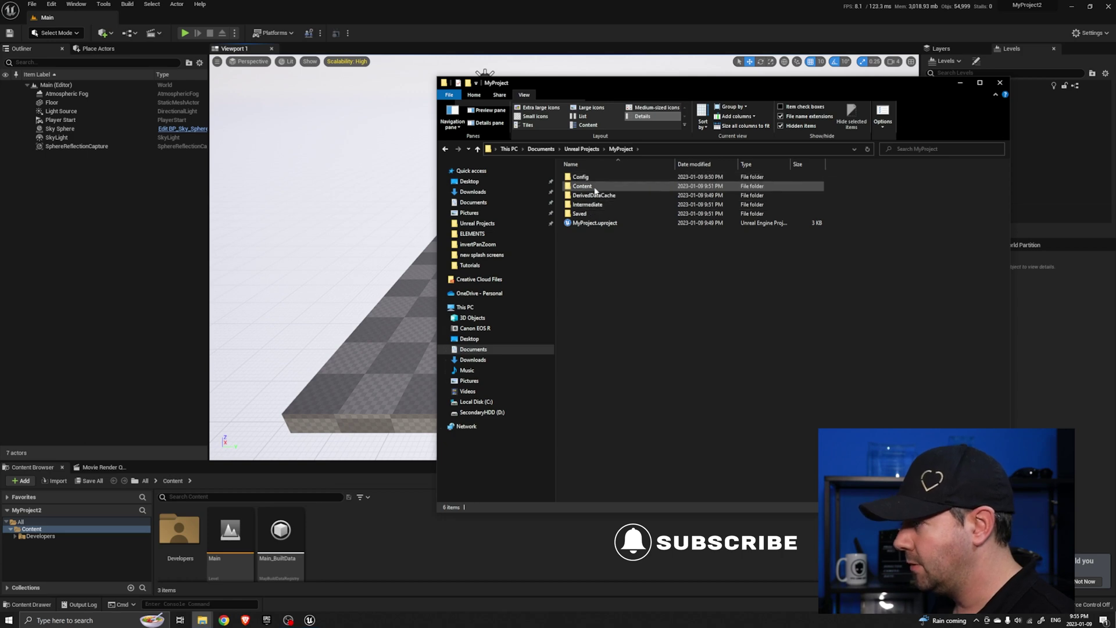
double_click(594, 189)
double_click(592, 197)
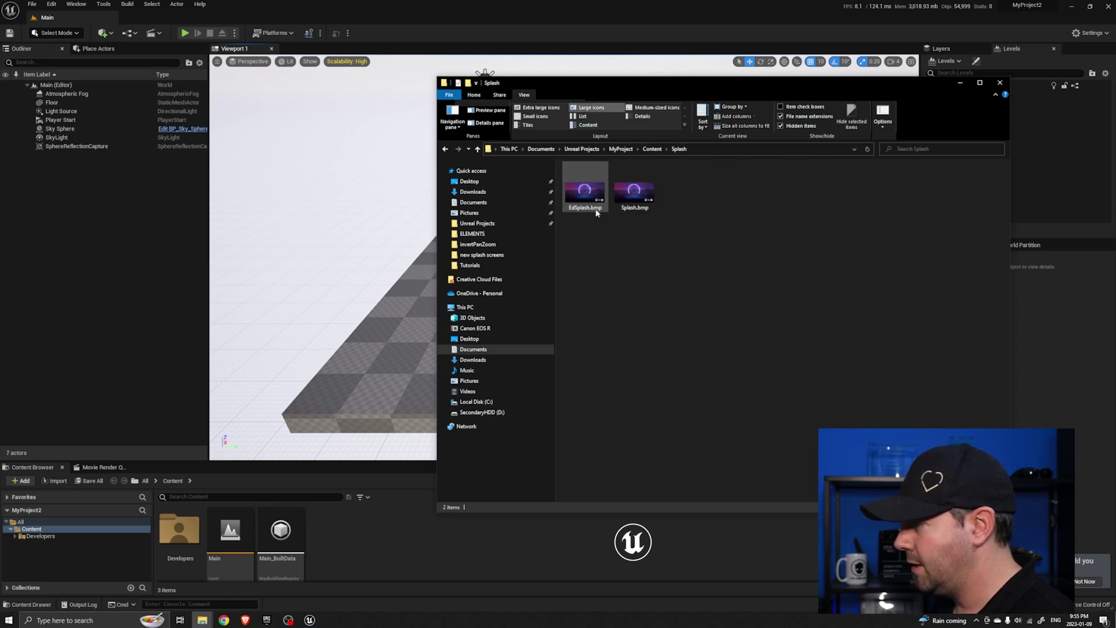
right_click(790, 260)
left_click(723, 315)
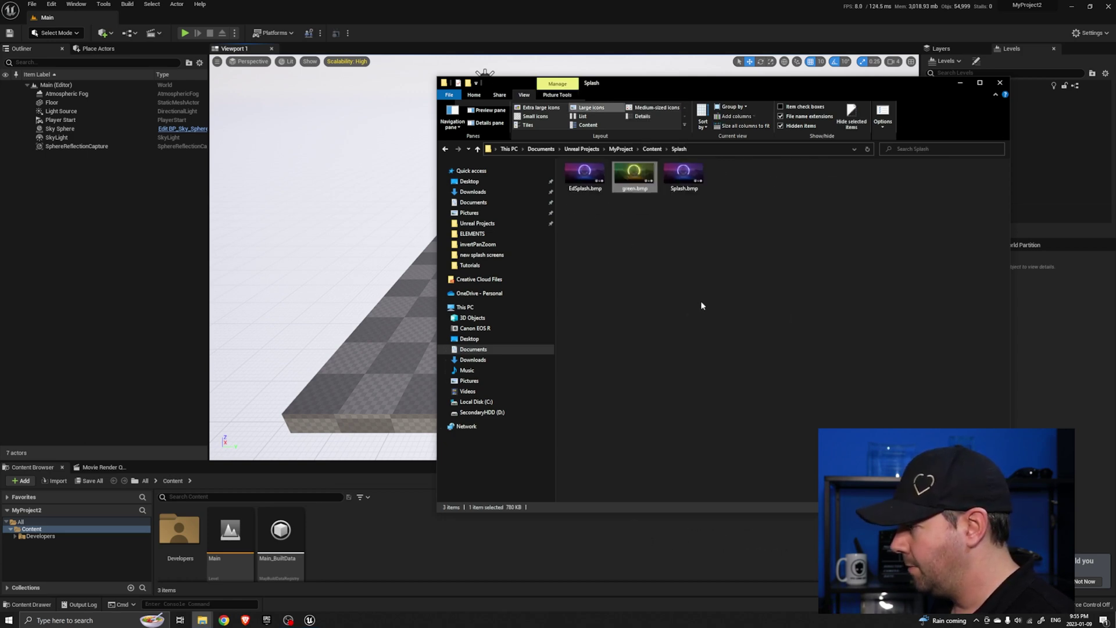
Create a folder named old inside MyProject's Splash folder.
left_click(683, 176)
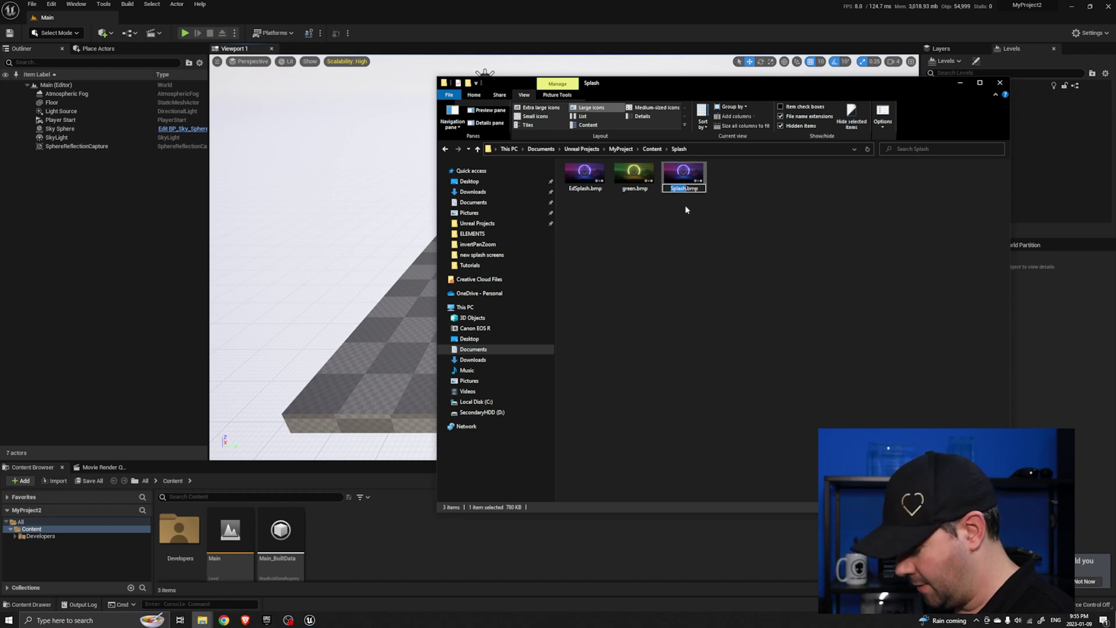
right_click(719, 247)
mouse_move(794, 380)
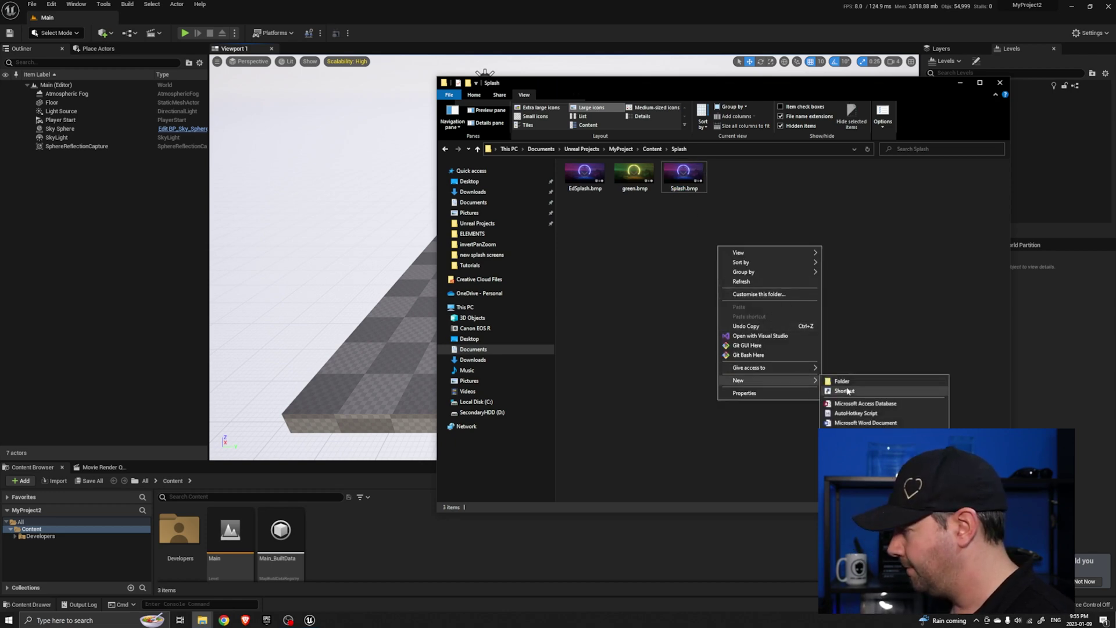
left_click(842, 381)
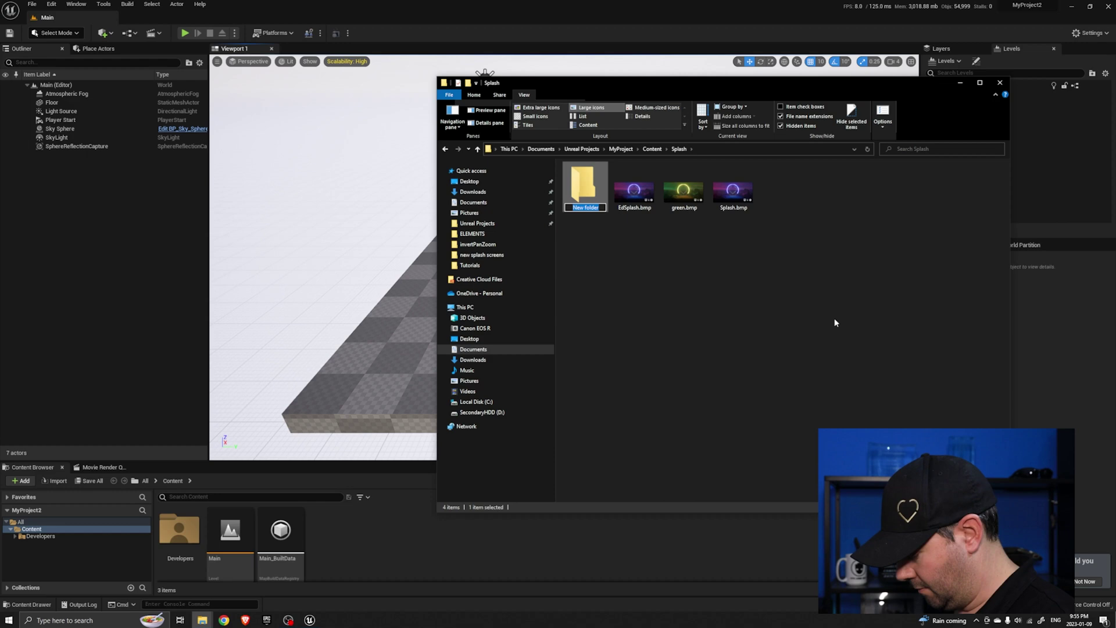
type("old")
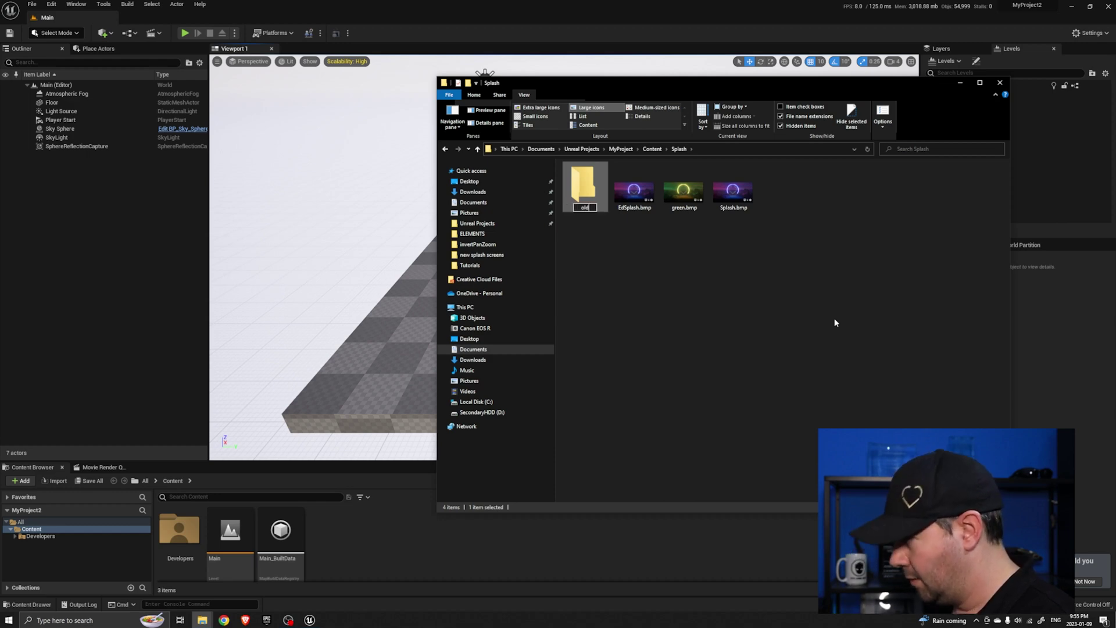
key("Return")
Move the existing EdSplash.bmp and Splash.bmp into the old folder.
left_click(723, 203)
left_click(635, 201, "ctrl")
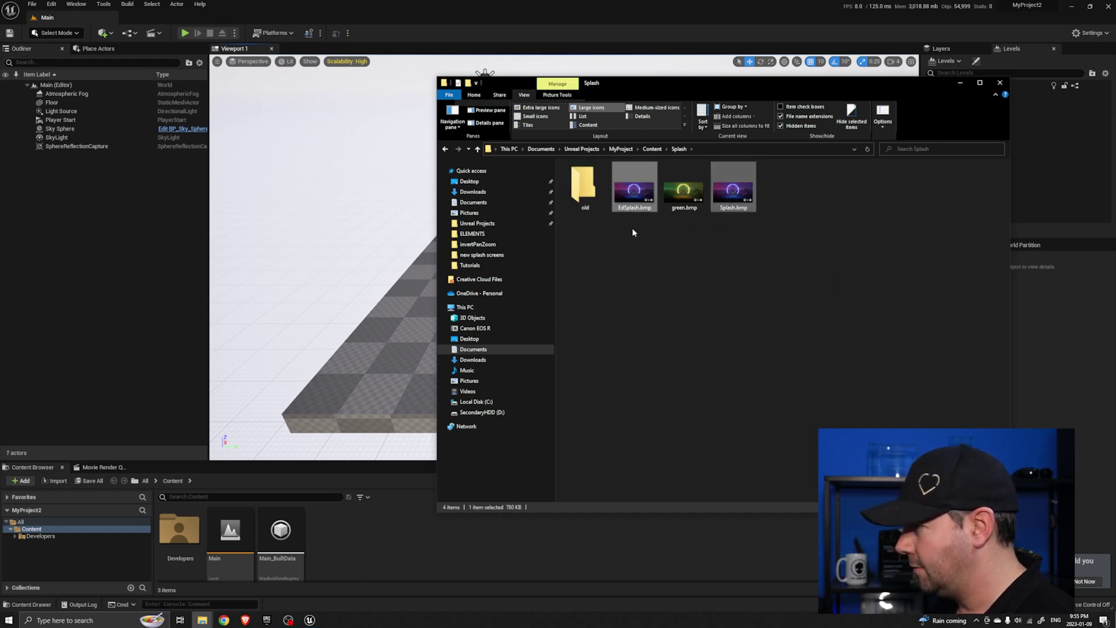
left_click_drag(634, 200, 586, 186)
Rename green.bmp in MyProject's Splash folder as Splash.bmp.
left_click(646, 198)
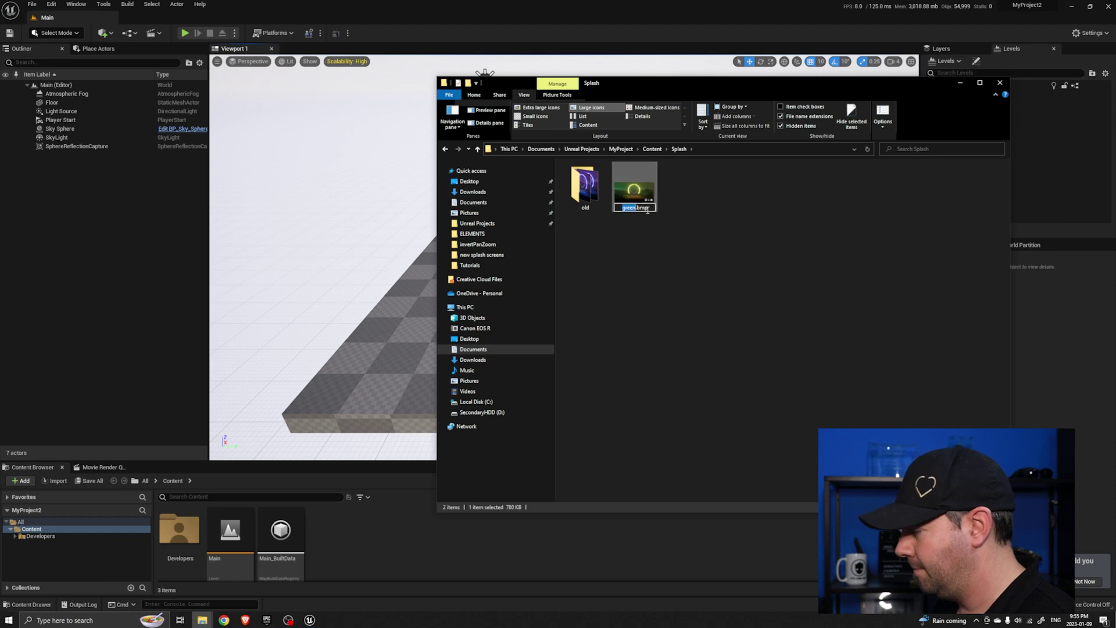
key("F2")
type("Splash")
key("Return")
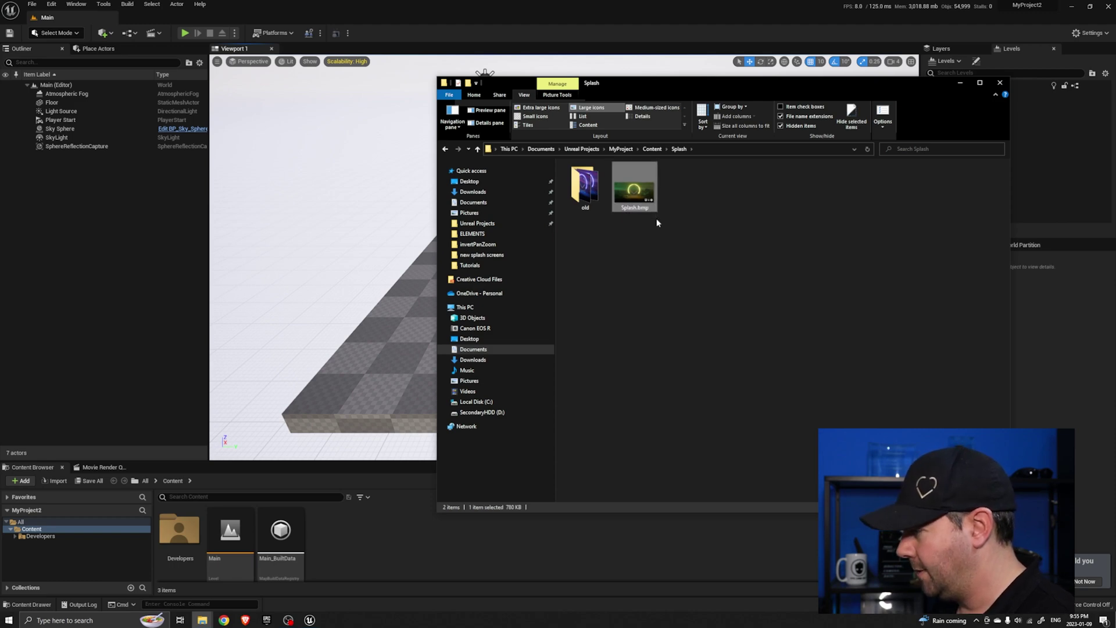
Duplicate the green Splash.bmp in the same folder and rename the copy as EdSplash.bmp.
key("ctrl+c")
key("ctrl+v")
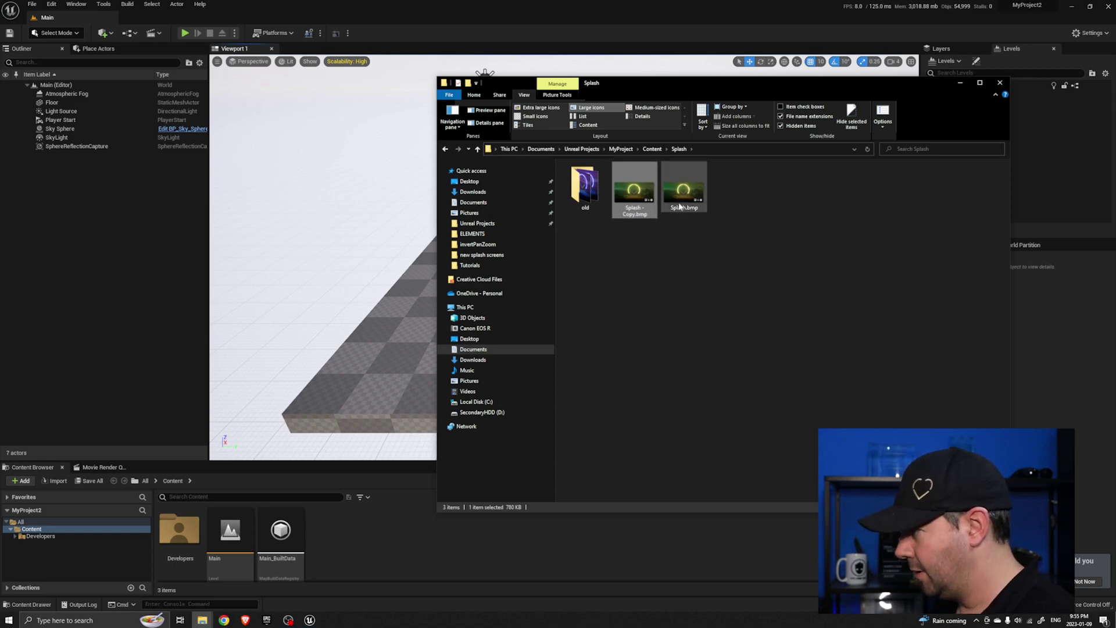
left_click(627, 208)
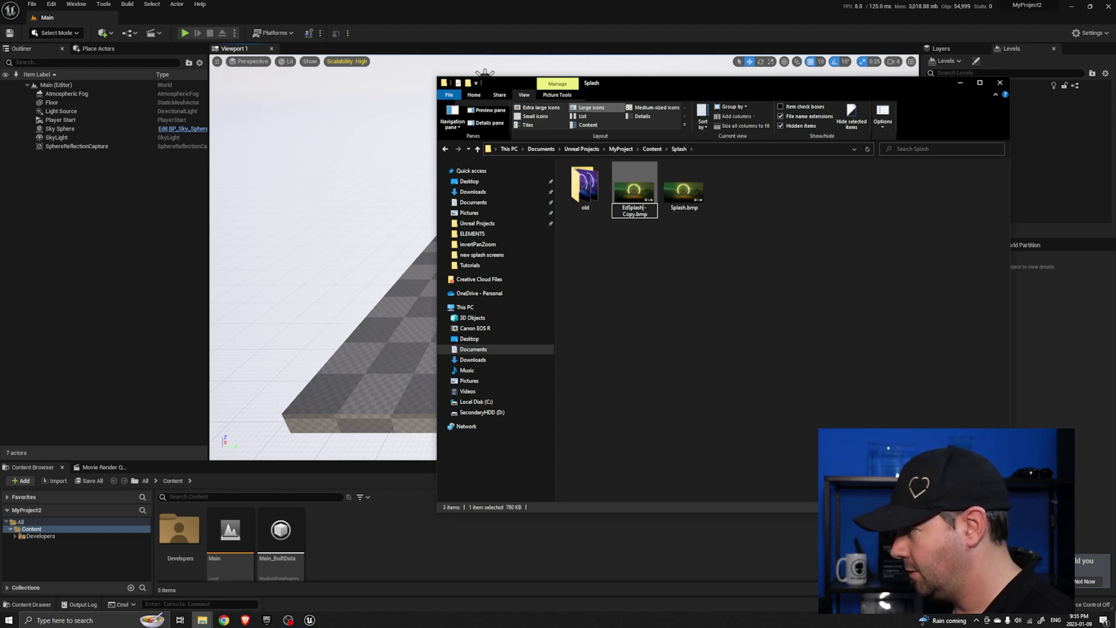
key("Delete")
key("Delete")
key("Delete")
key("Delete")
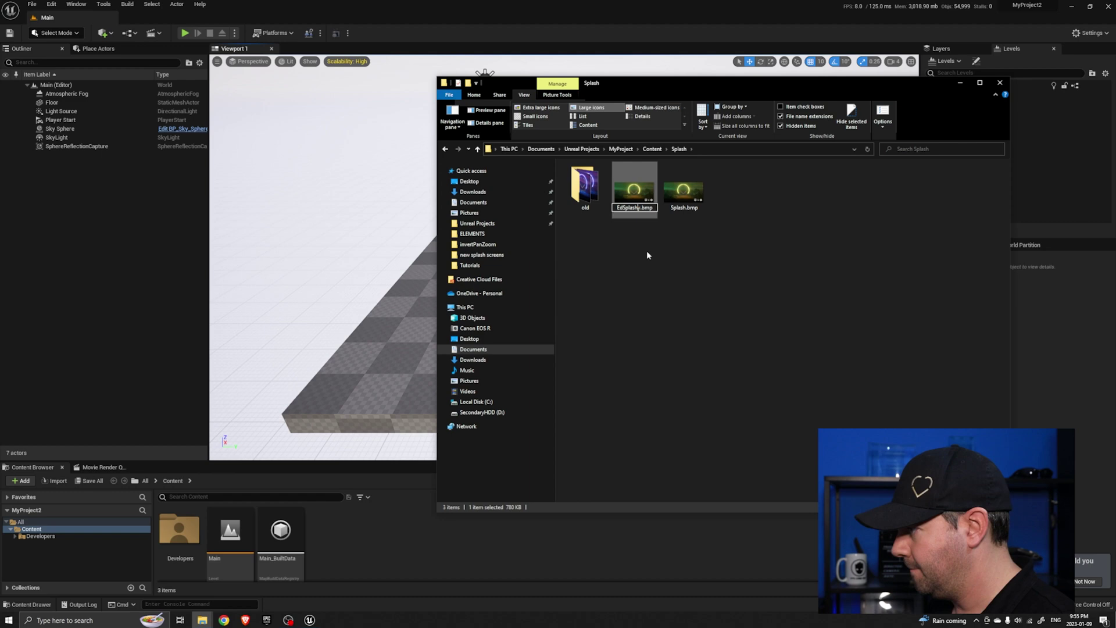
key("Delete")
key("Return")
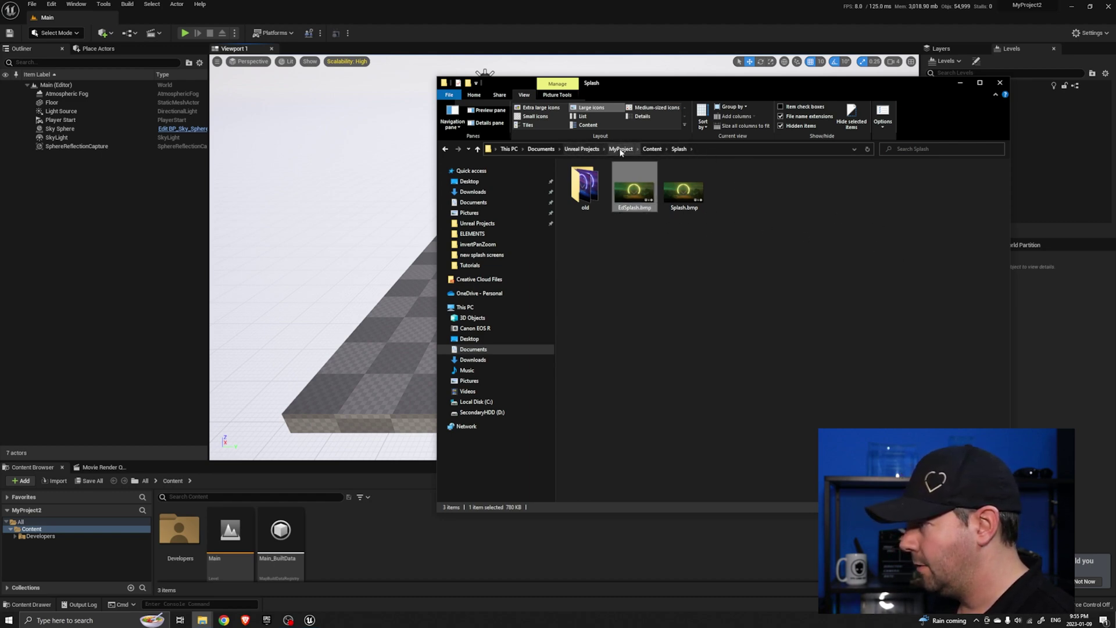
Return to the Unreal Editor and exit it, and open MyProject from the Epic Games Launcher's library.
left_click(789, 4)
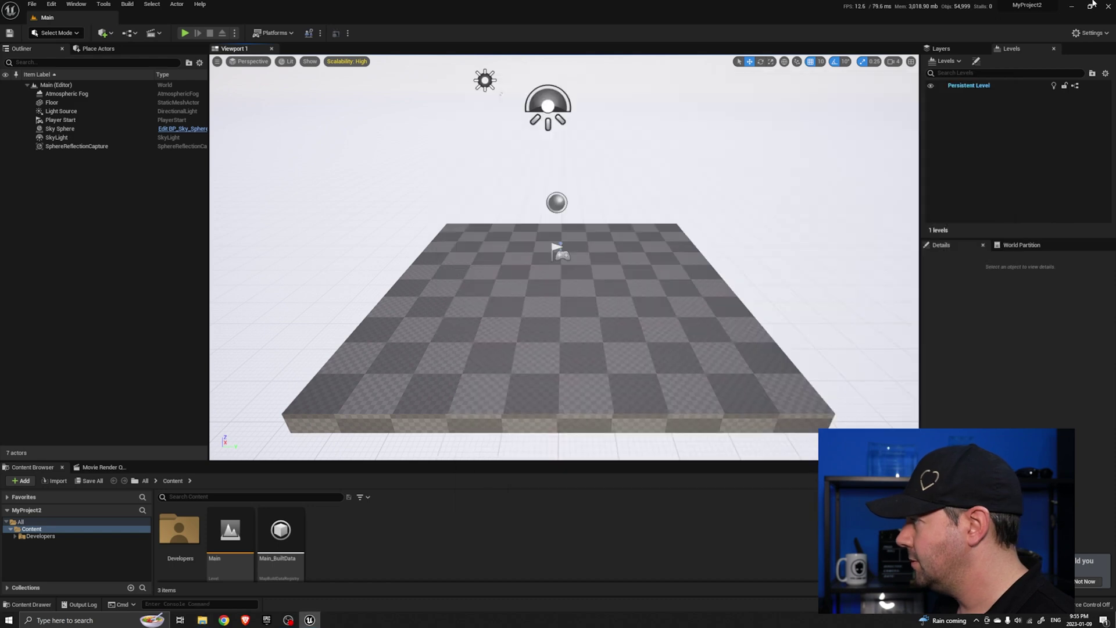
left_click(1108, 6)
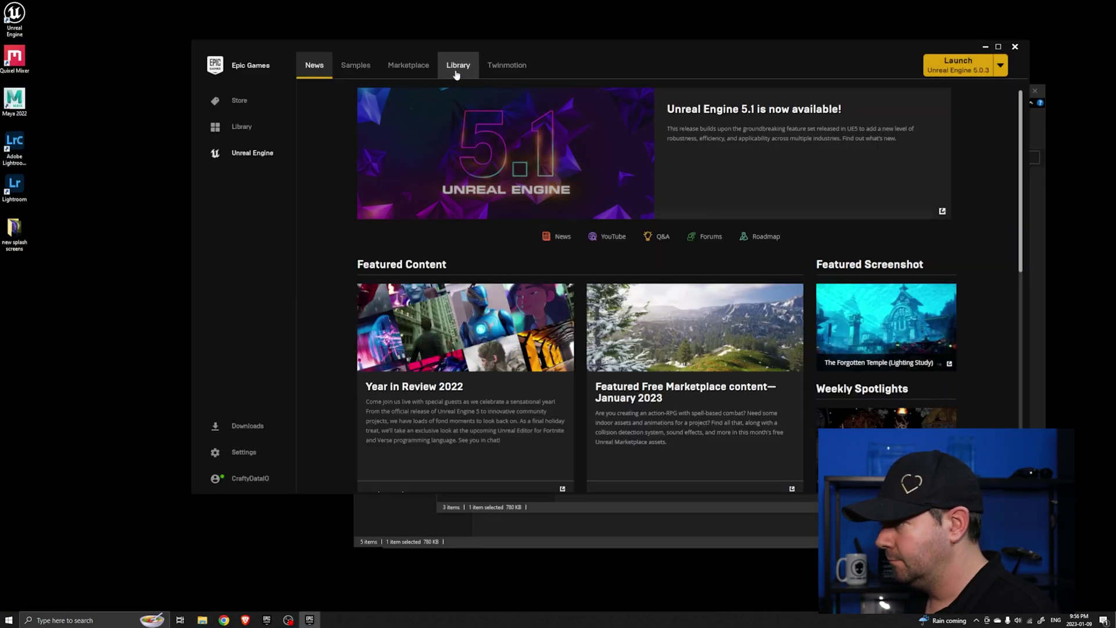
left_click(458, 65)
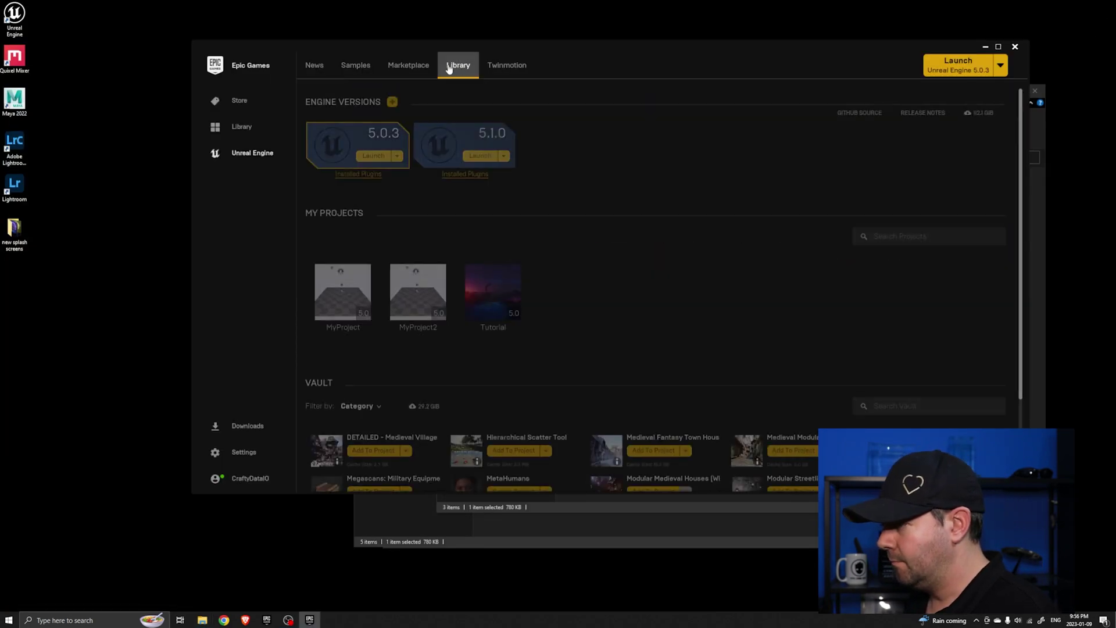
double_click(358, 323)
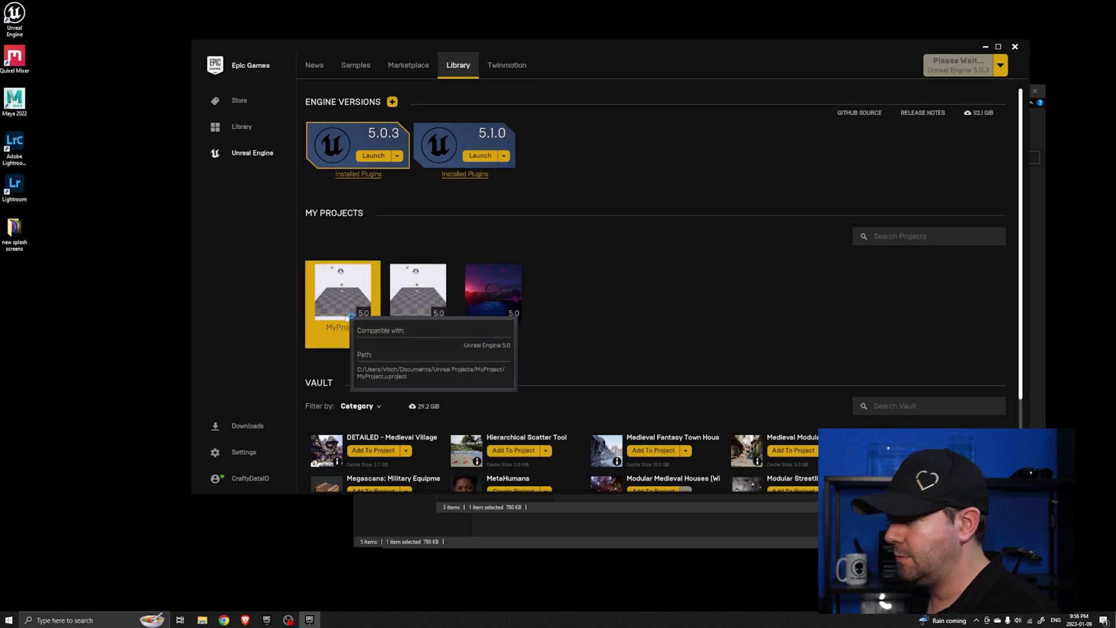
left_click(587, 339)
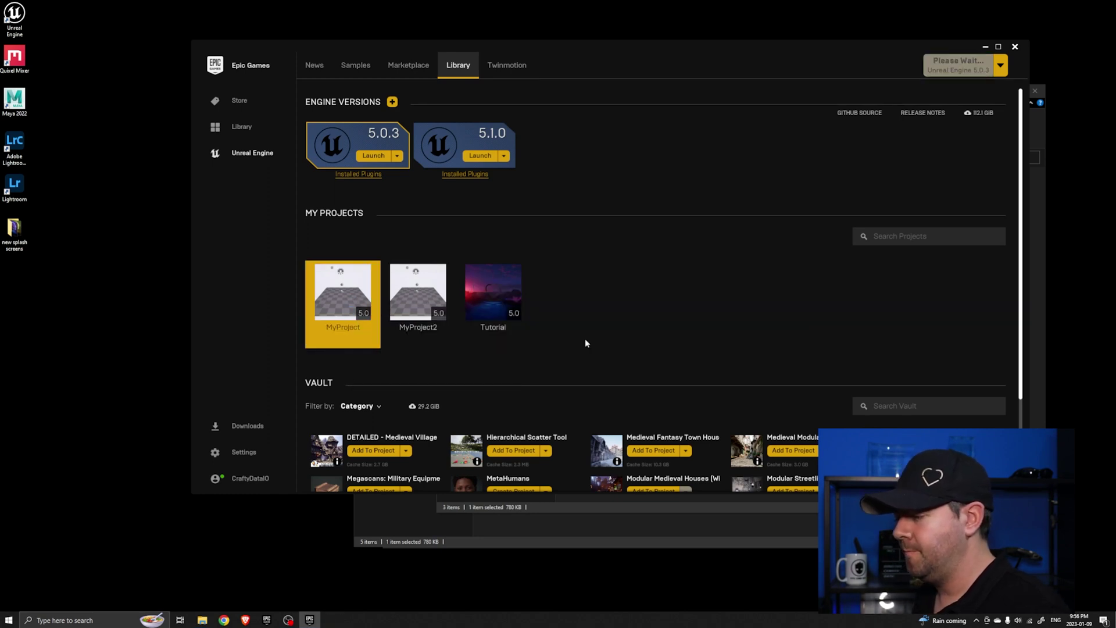